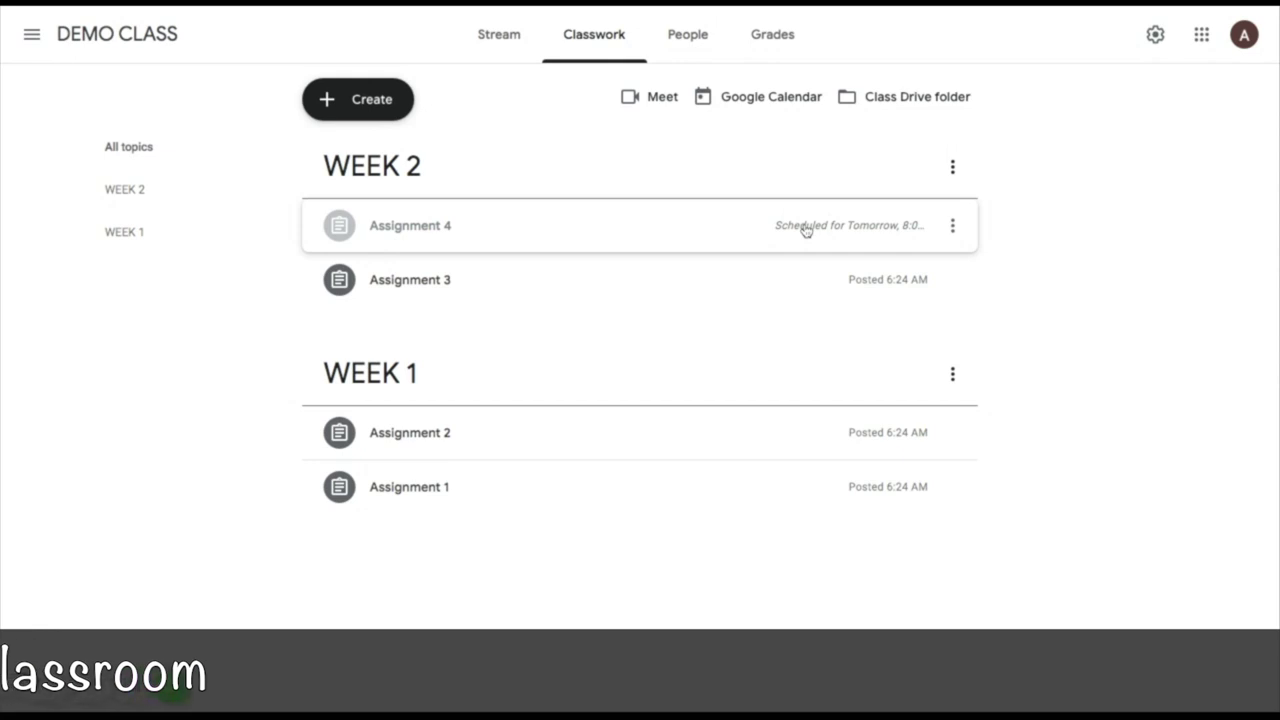
left_click(352, 108)
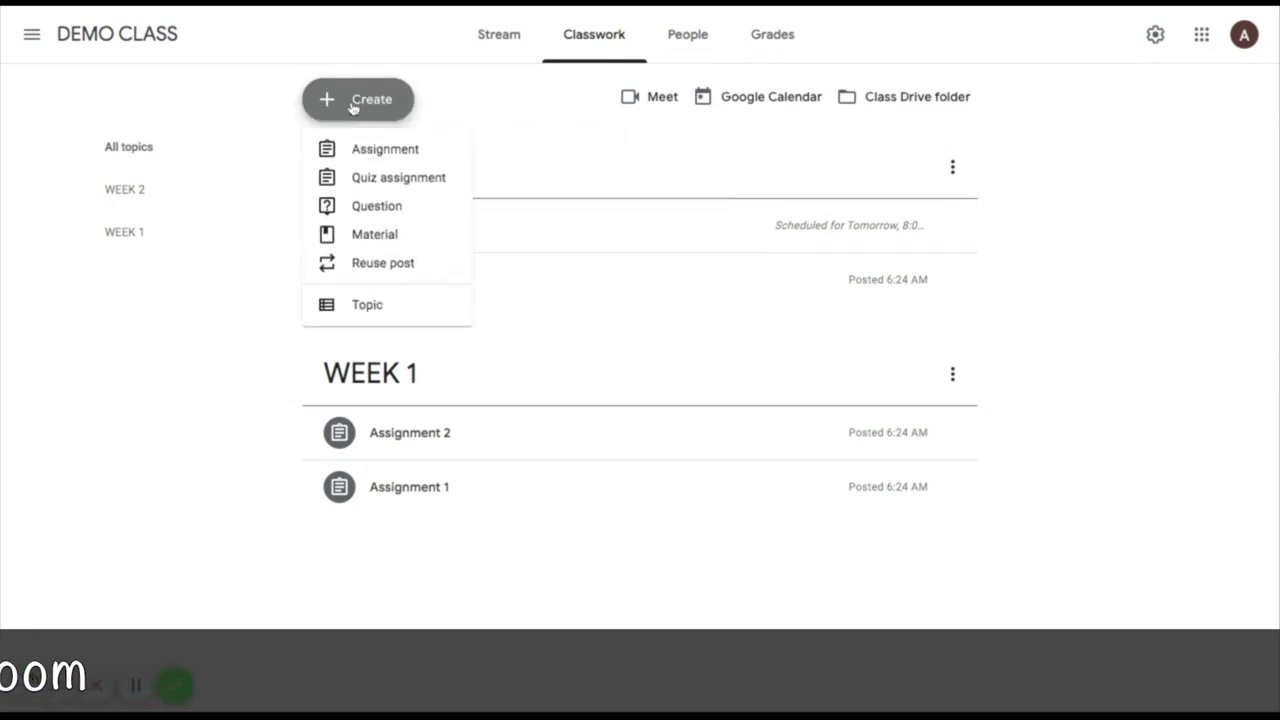
left_click(363, 152)
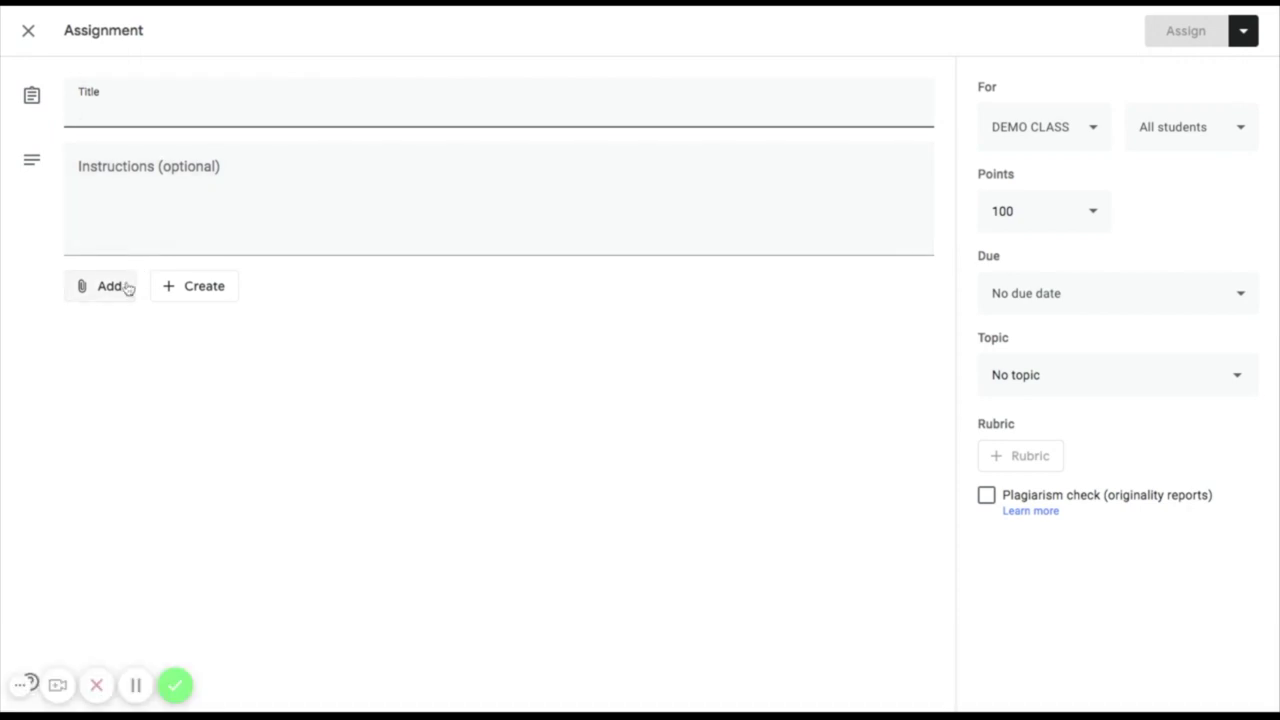
left_click(128, 289)
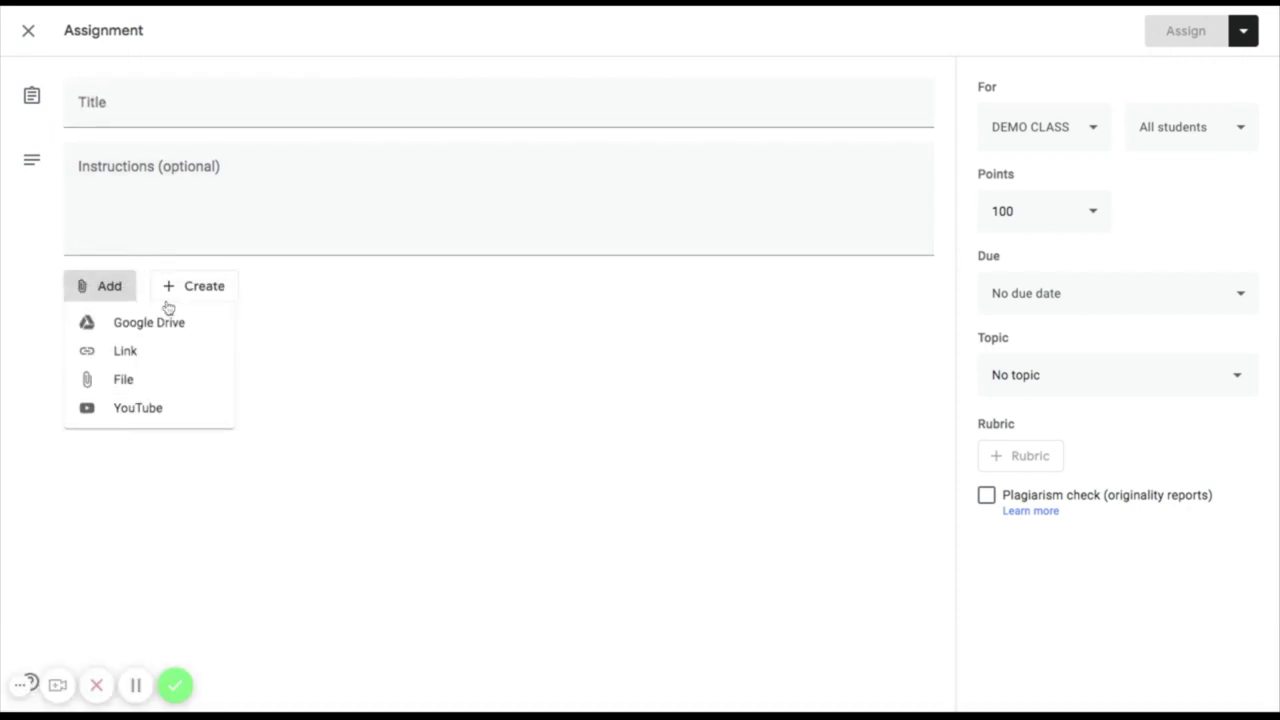
left_click(157, 357)
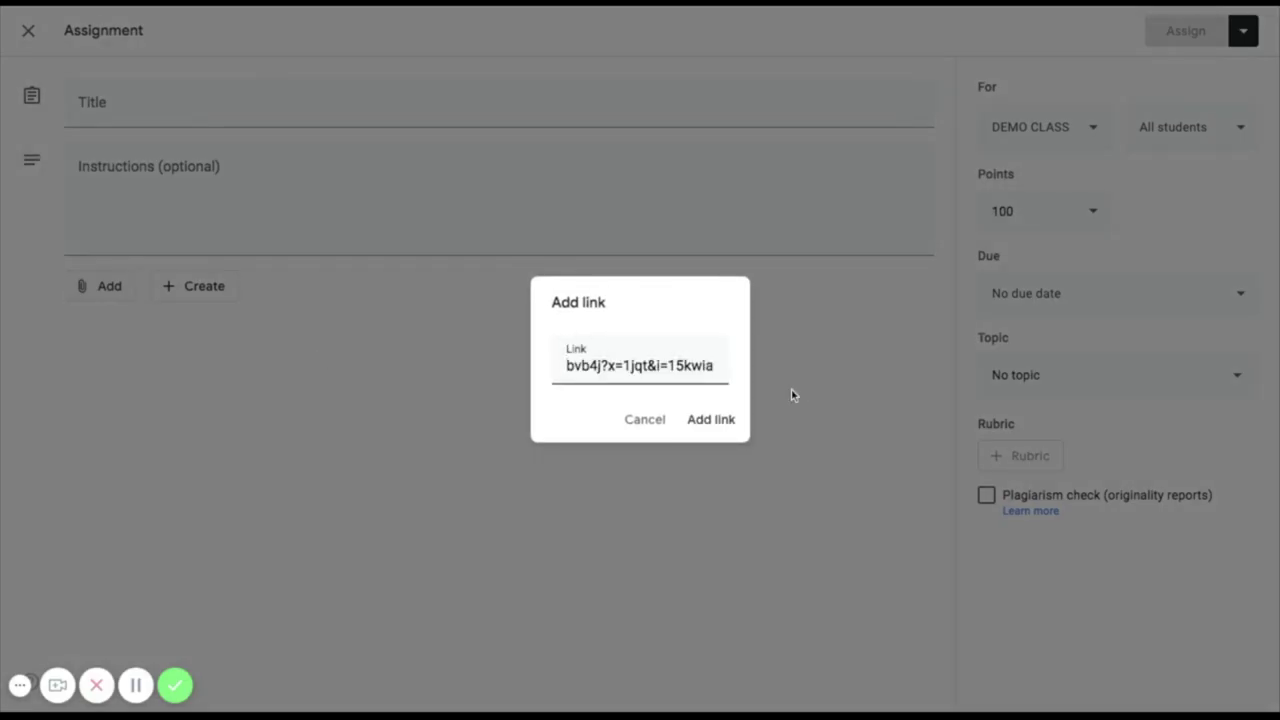
left_click(717, 425)
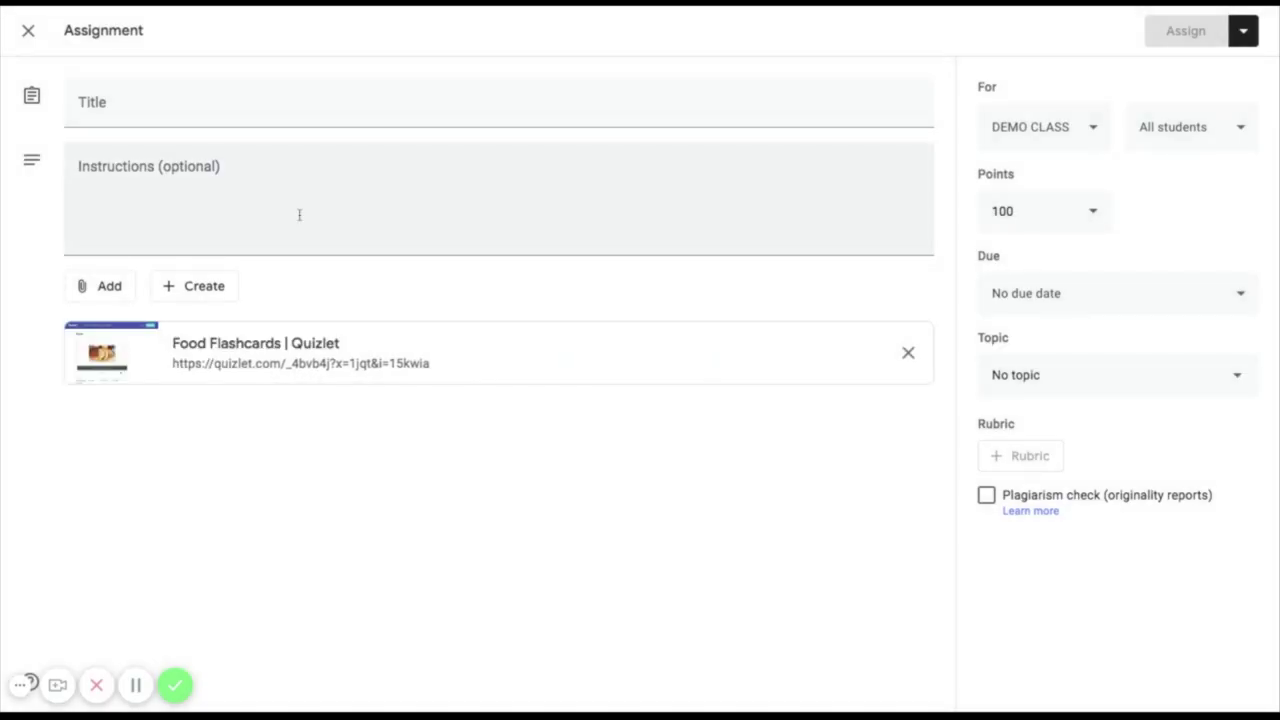
- Attach the Google Drive file "[Template] [Template] 25thMay_7thJune" to the assignment and set it to make a copy for each student
left_click(115, 290)
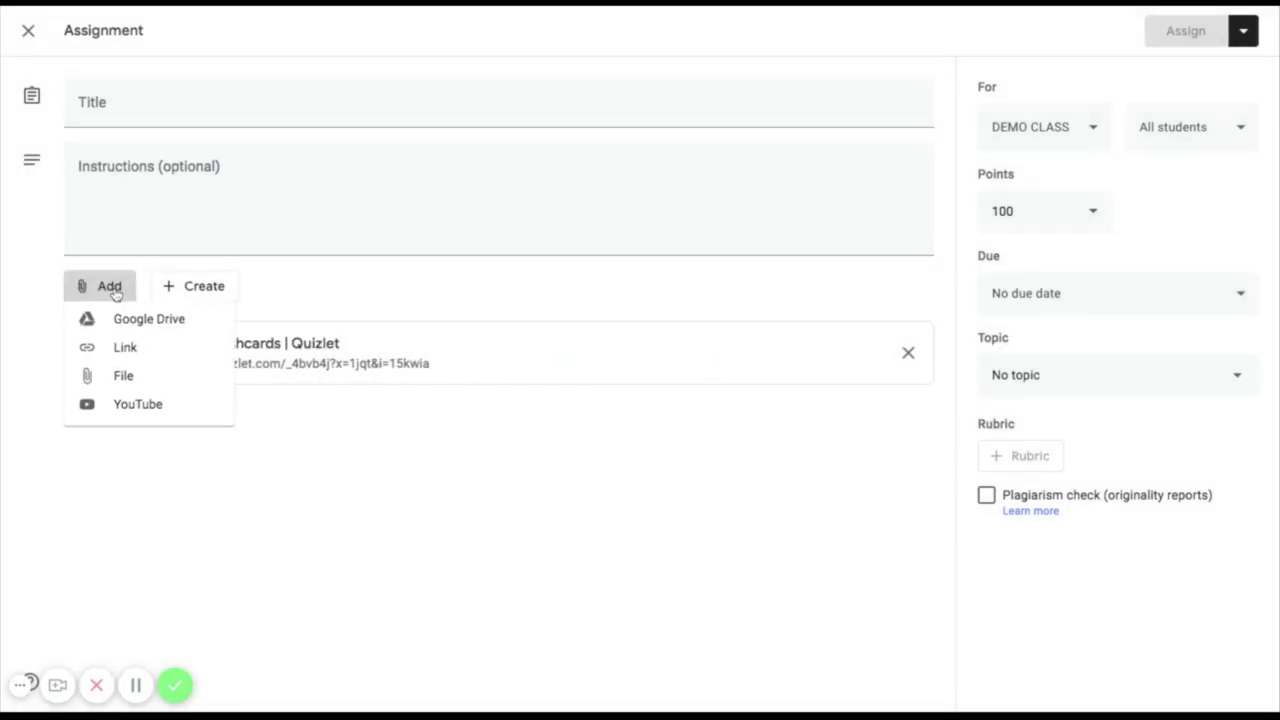
left_click(128, 325)
left_click(366, 145)
left_click(368, 193)
type("25")
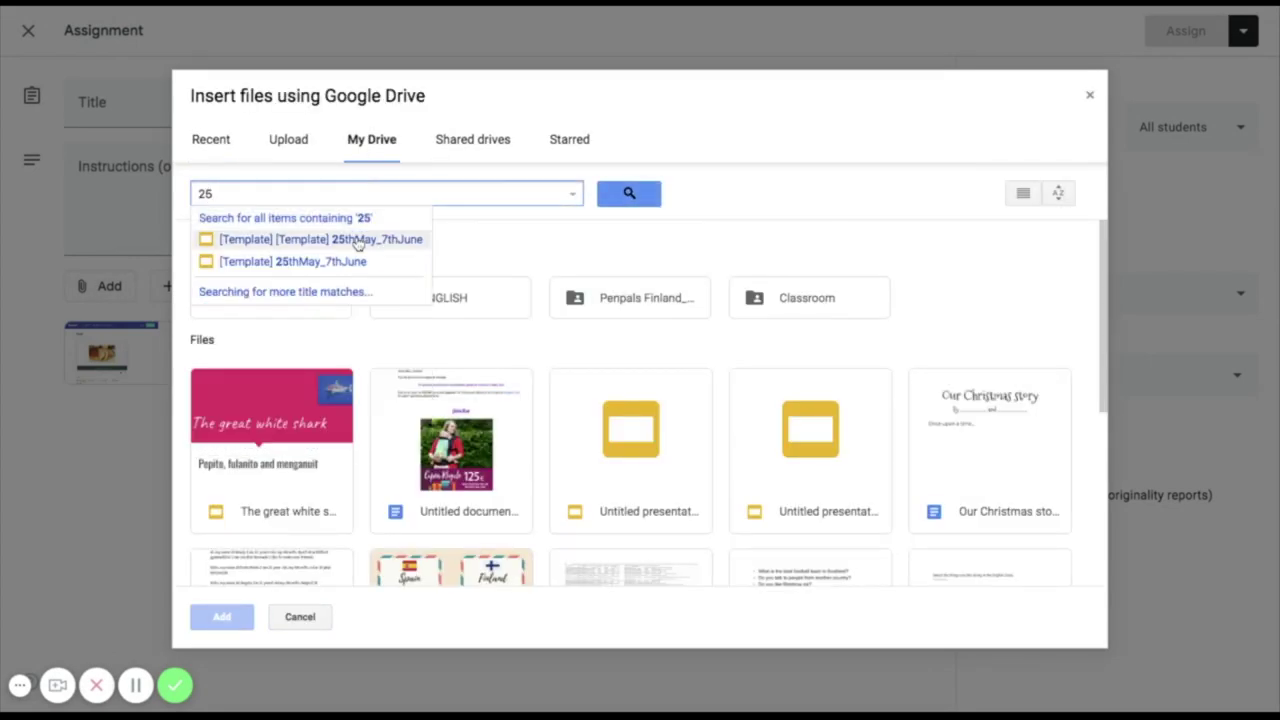
left_click(350, 239)
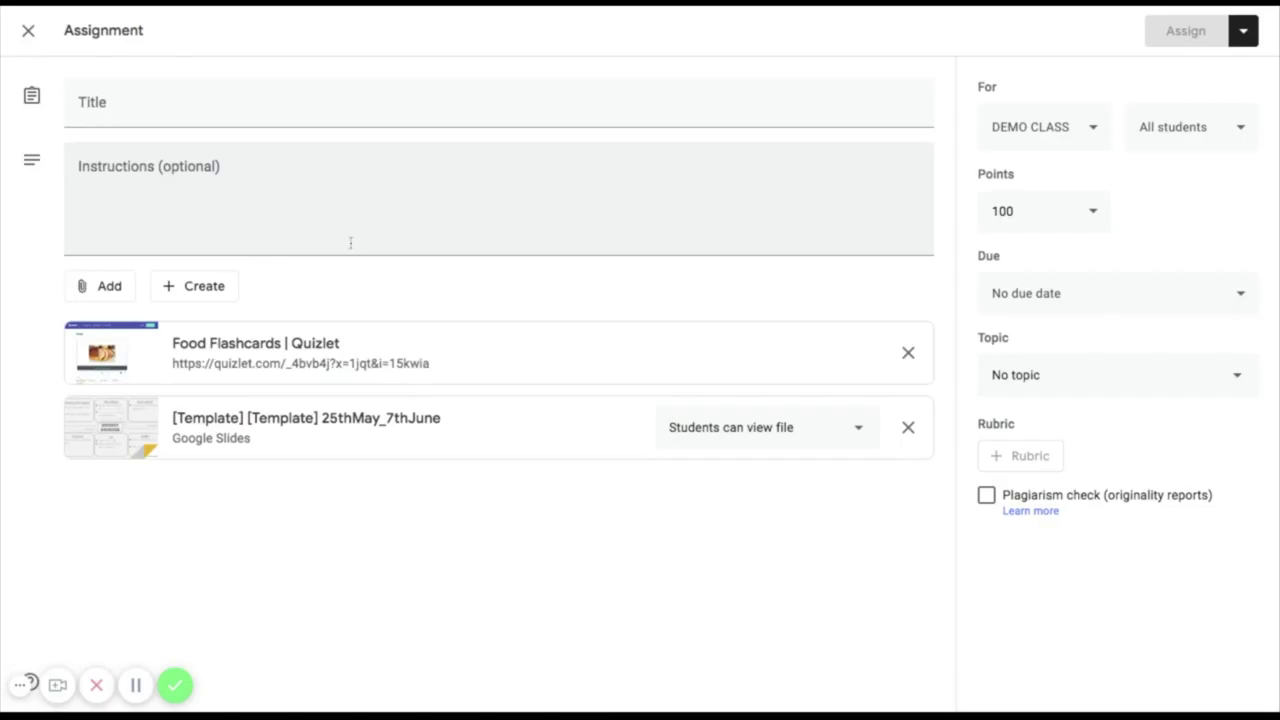
left_click(757, 441)
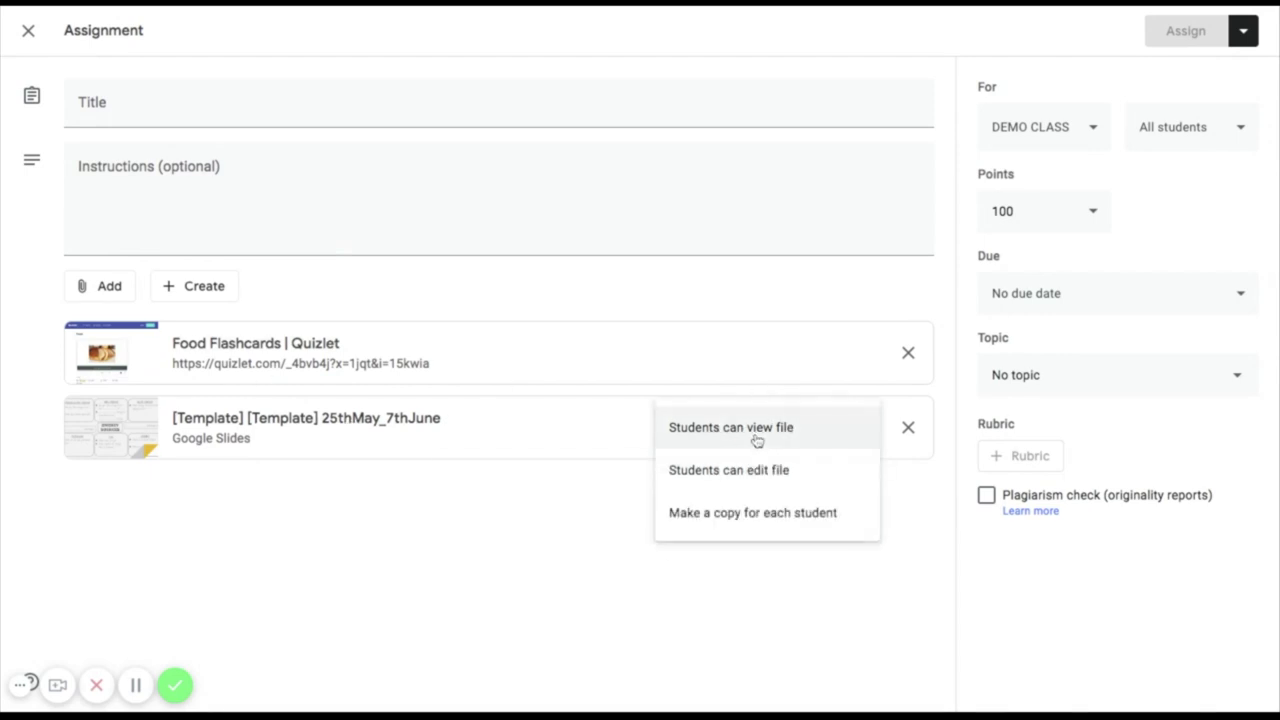
left_click(760, 527)
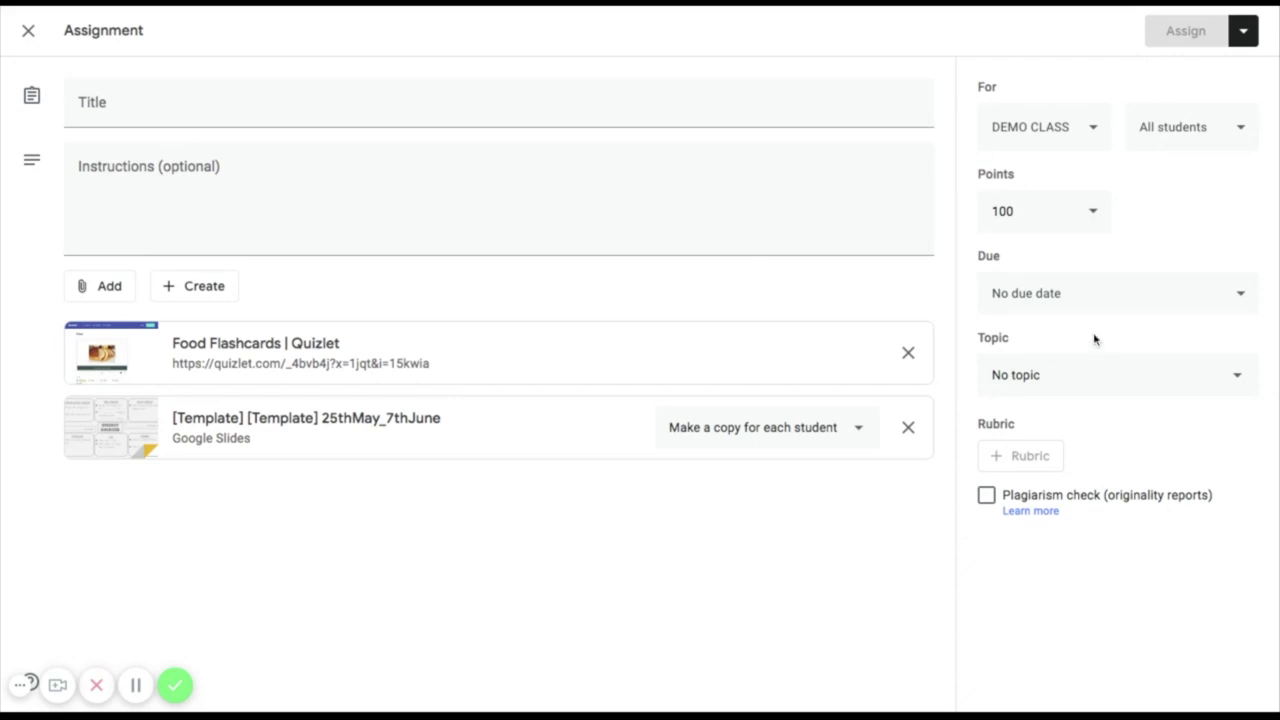
- Check the due date and topic options of the assignment without changing them
left_click(1085, 302)
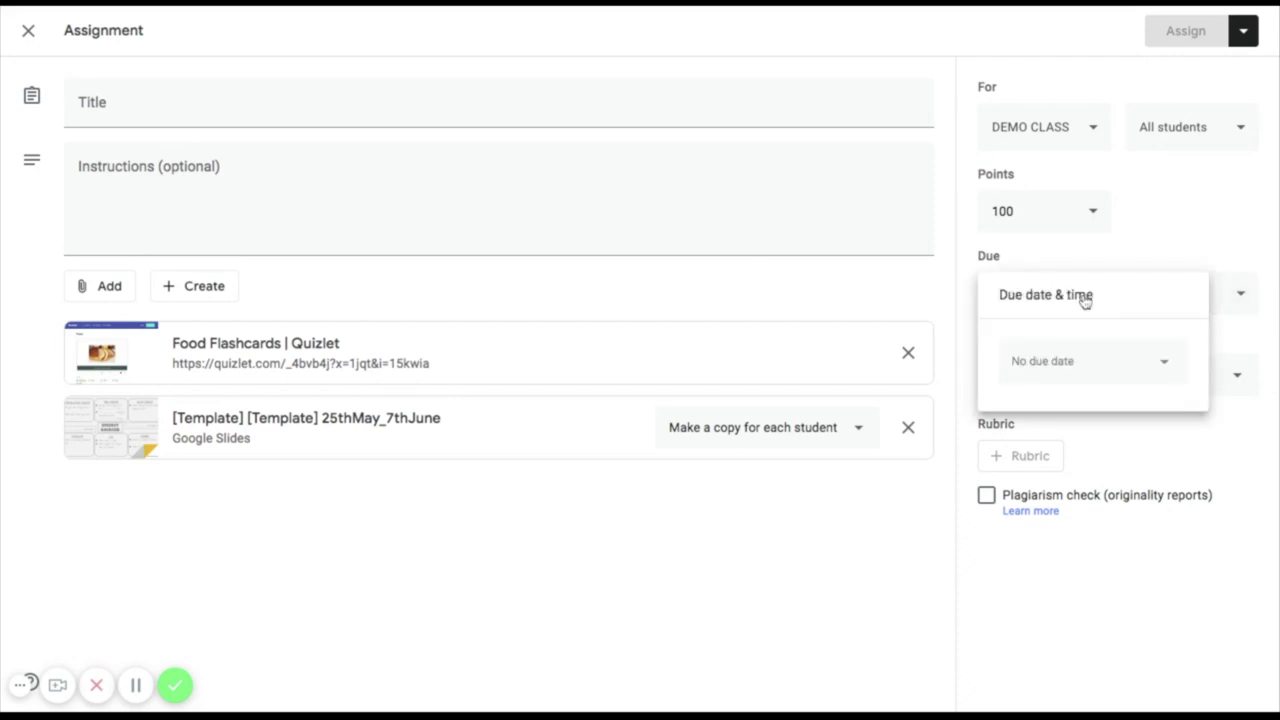
left_click(1180, 191)
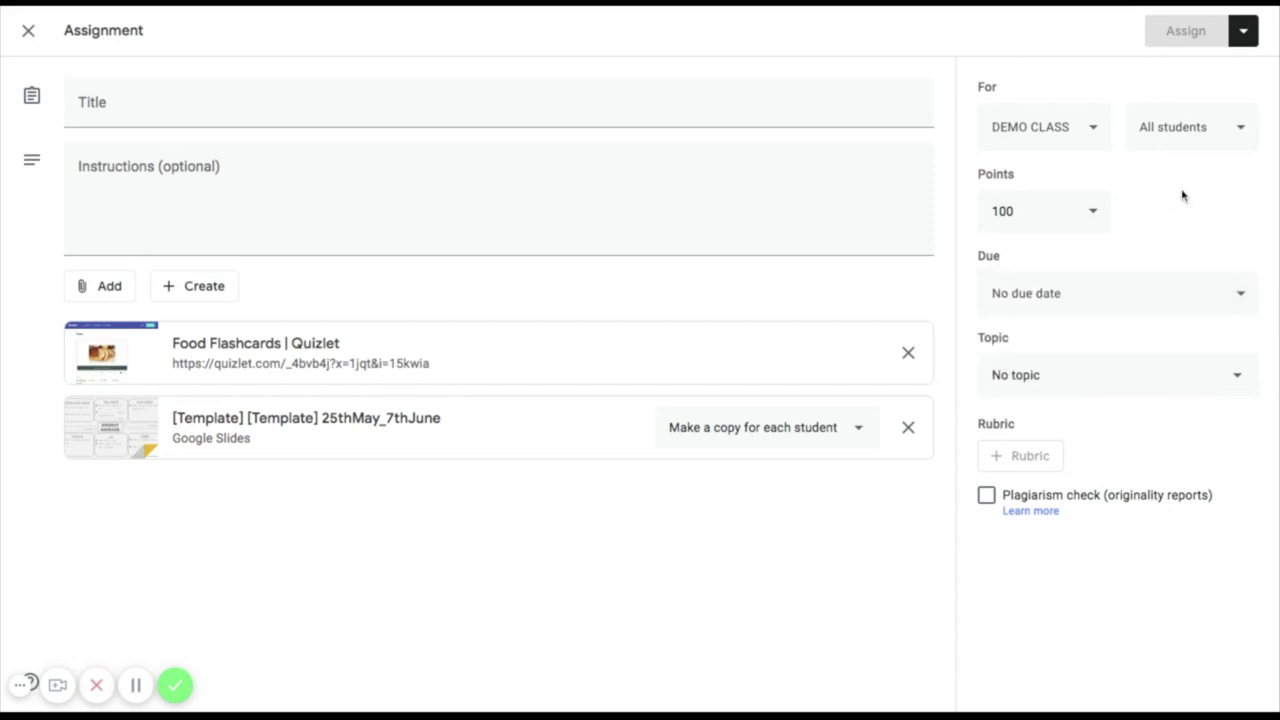
left_click(1113, 386)
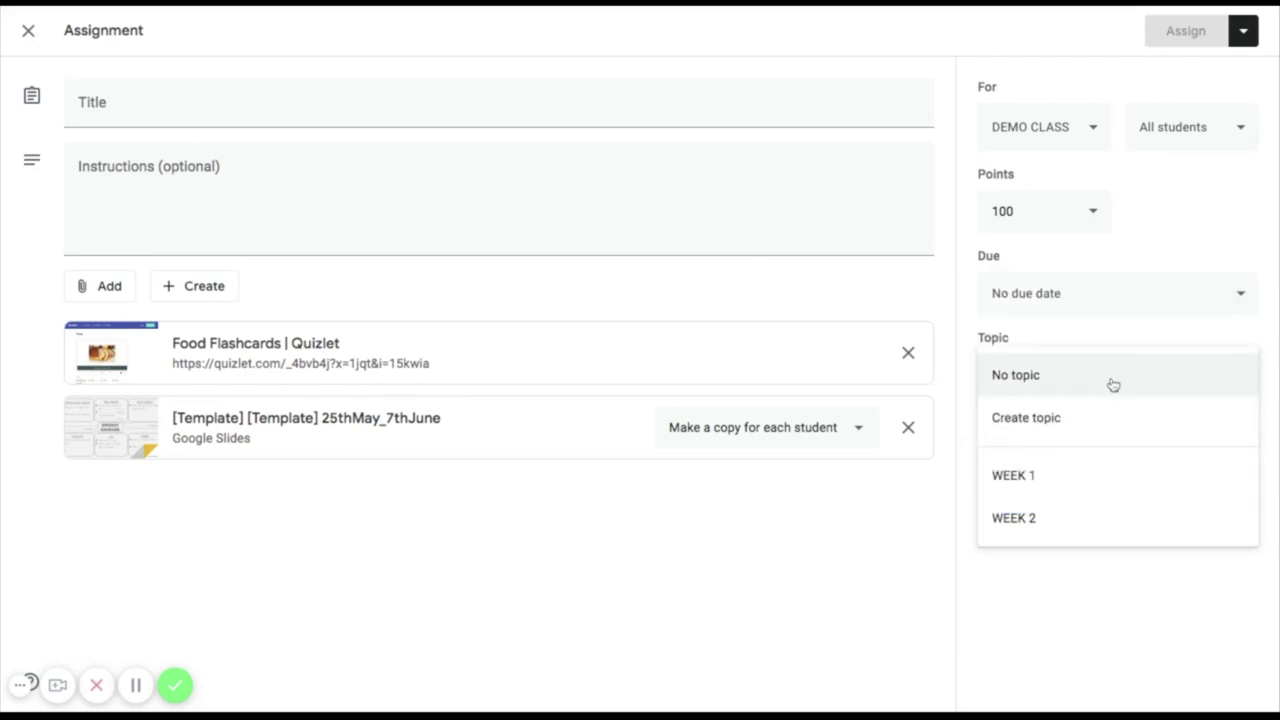
left_click(202, 179)
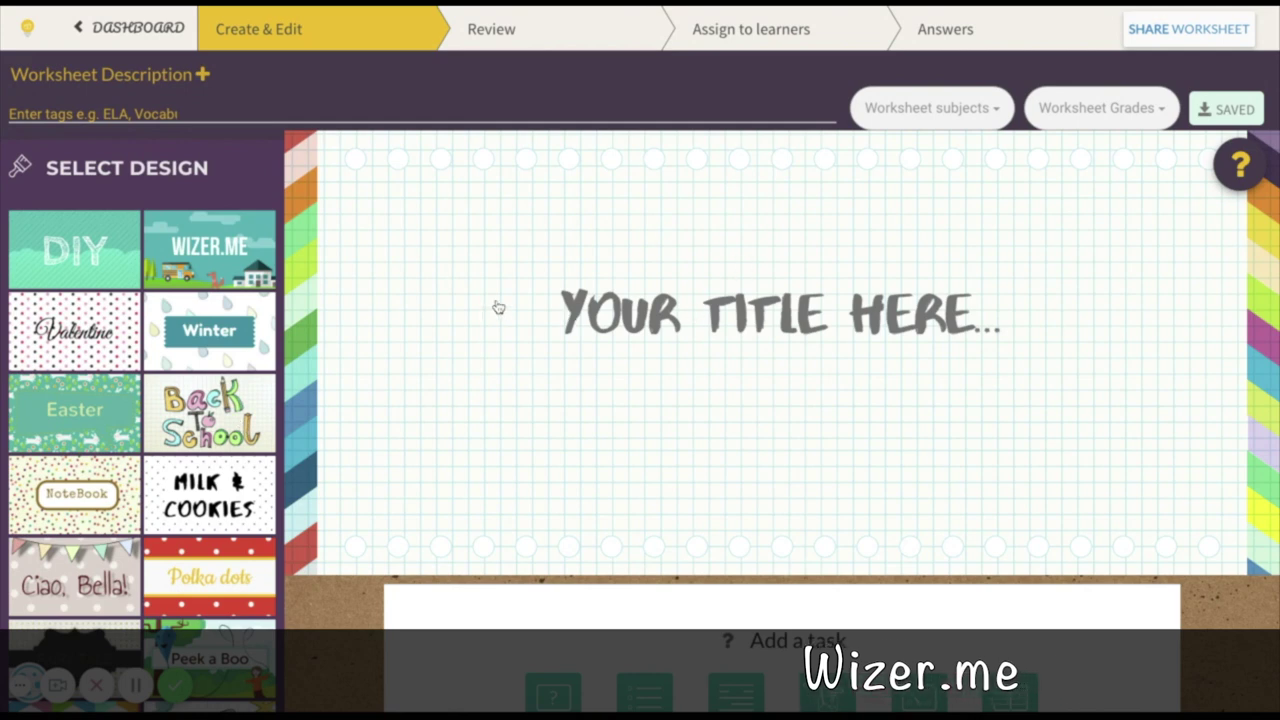
- Switch to Wizer.me and look over the task types that can be added to the worksheet
scroll(163, 441, "down", 10)
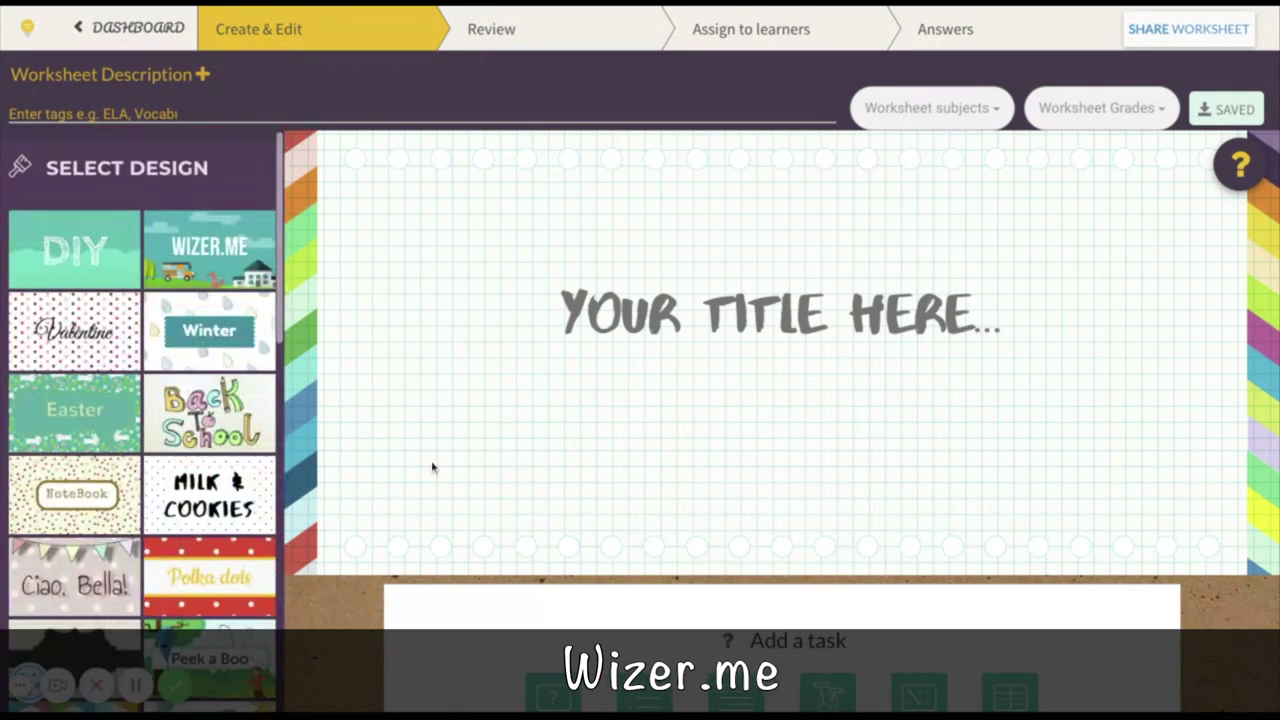
scroll(443, 554, "down", 4)
scroll(443, 554, "down", 1)
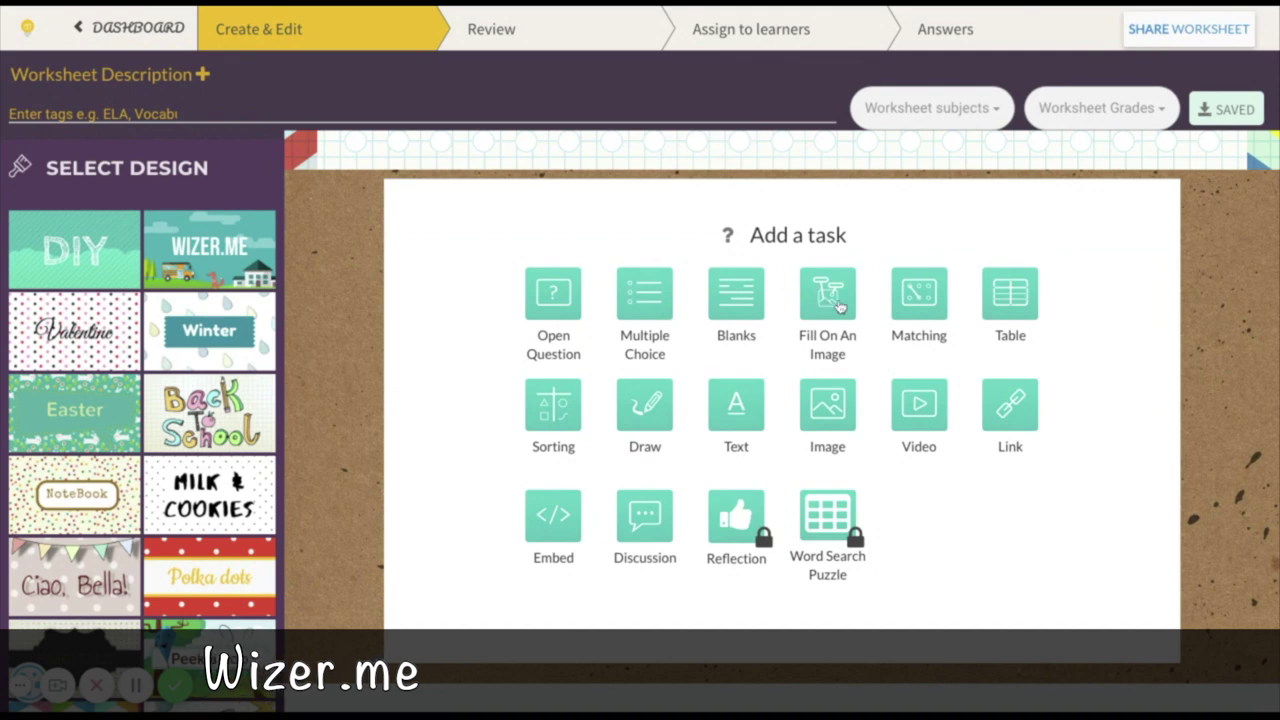
scroll(966, 312, "up", 5)
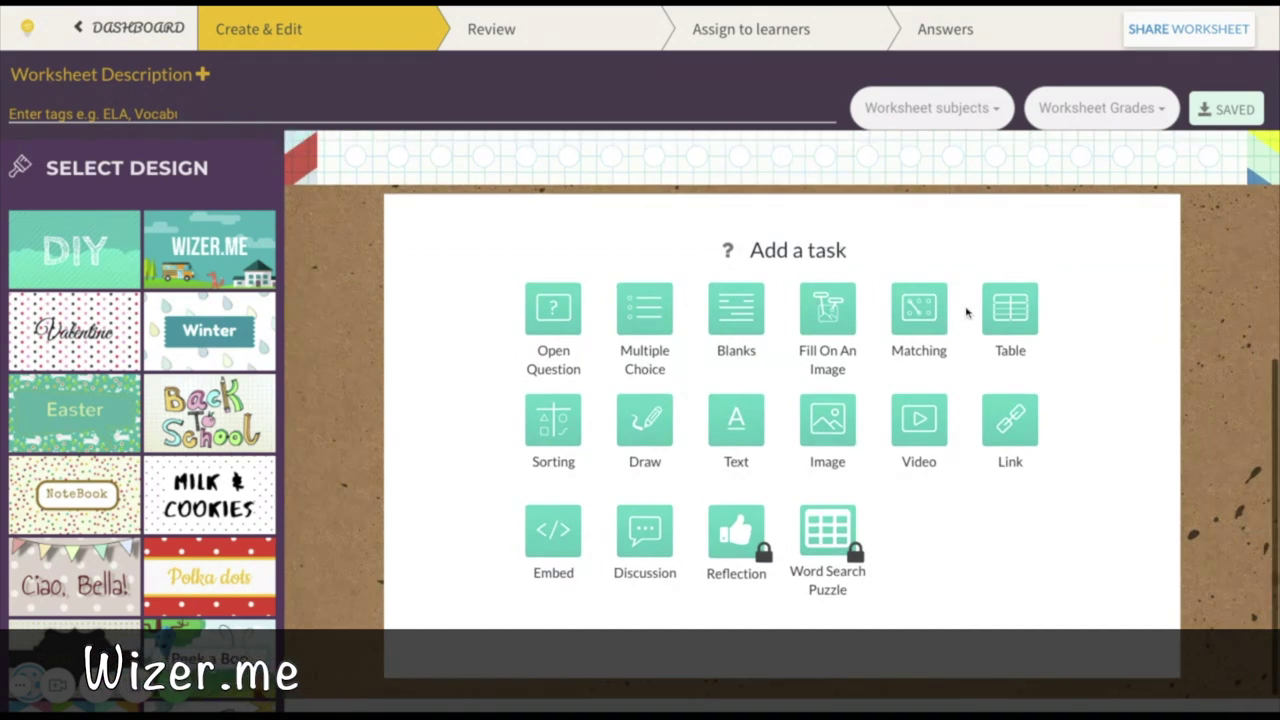
scroll(966, 312, "up", 1)
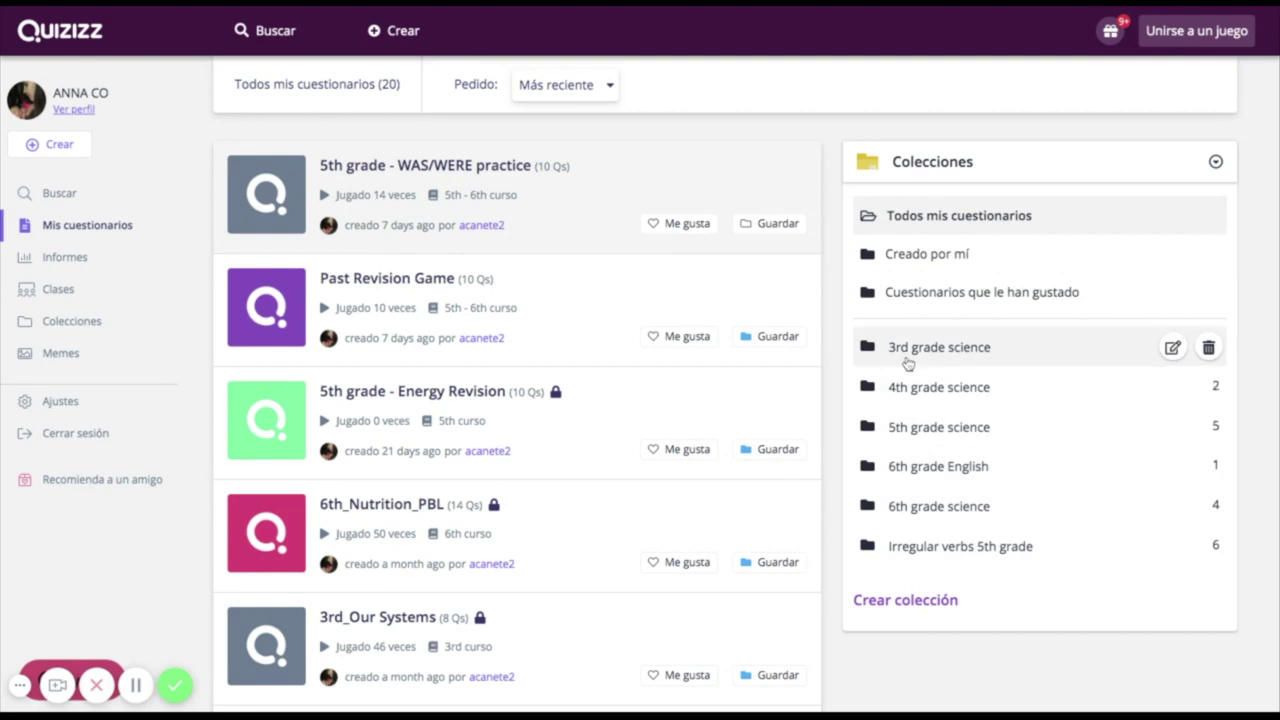
- Switch to Quizizz, view the quiz reports, and create a new quiz named ff with Inglés as its subject
left_click(52, 260)
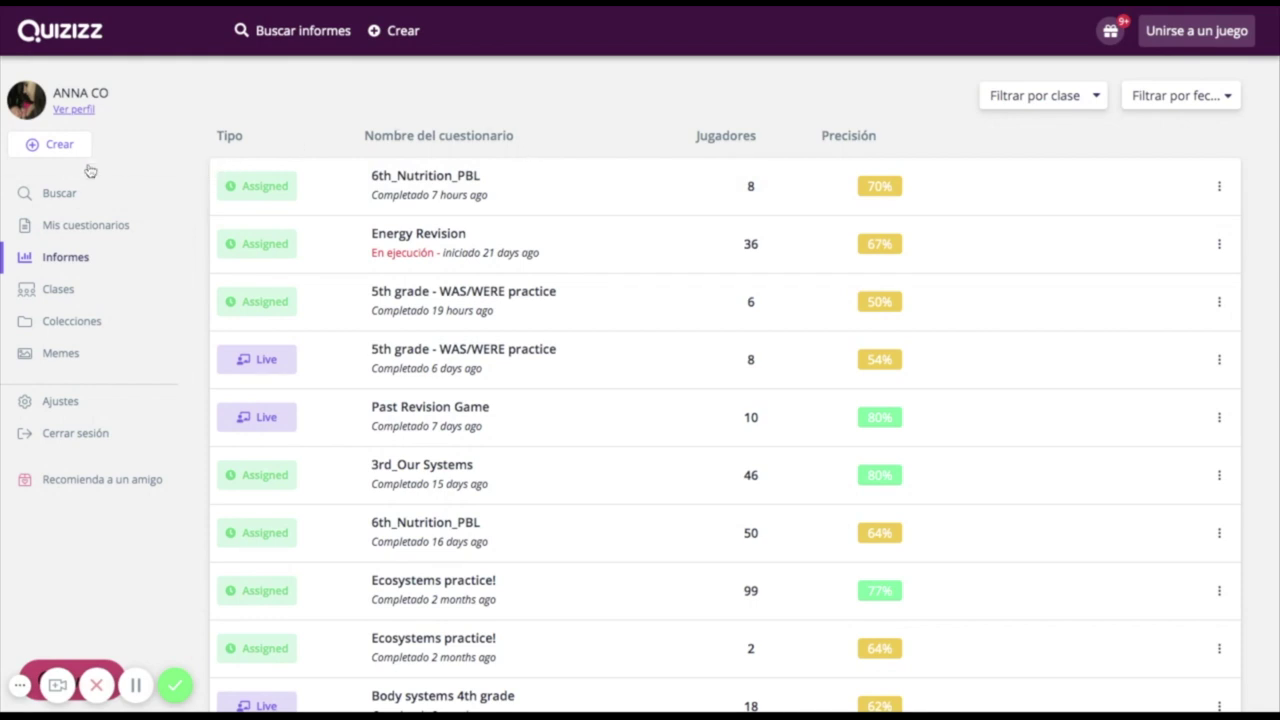
left_click(60, 143)
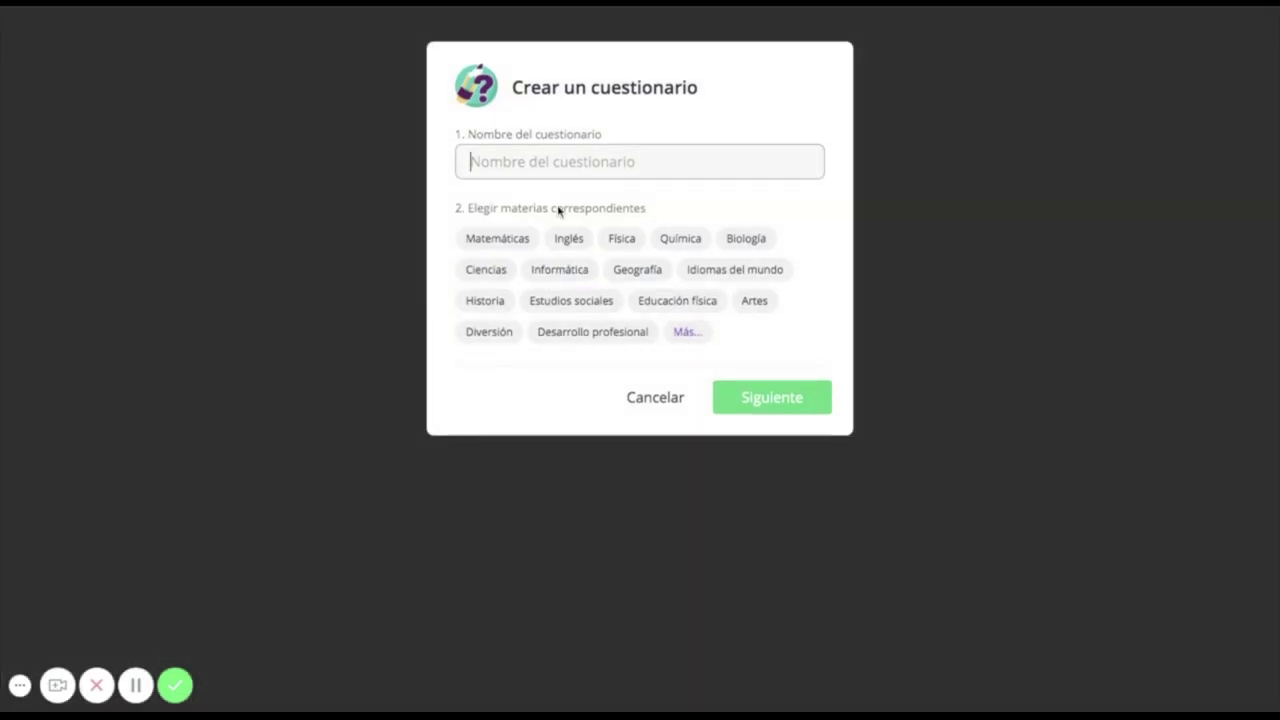
left_click(577, 244)
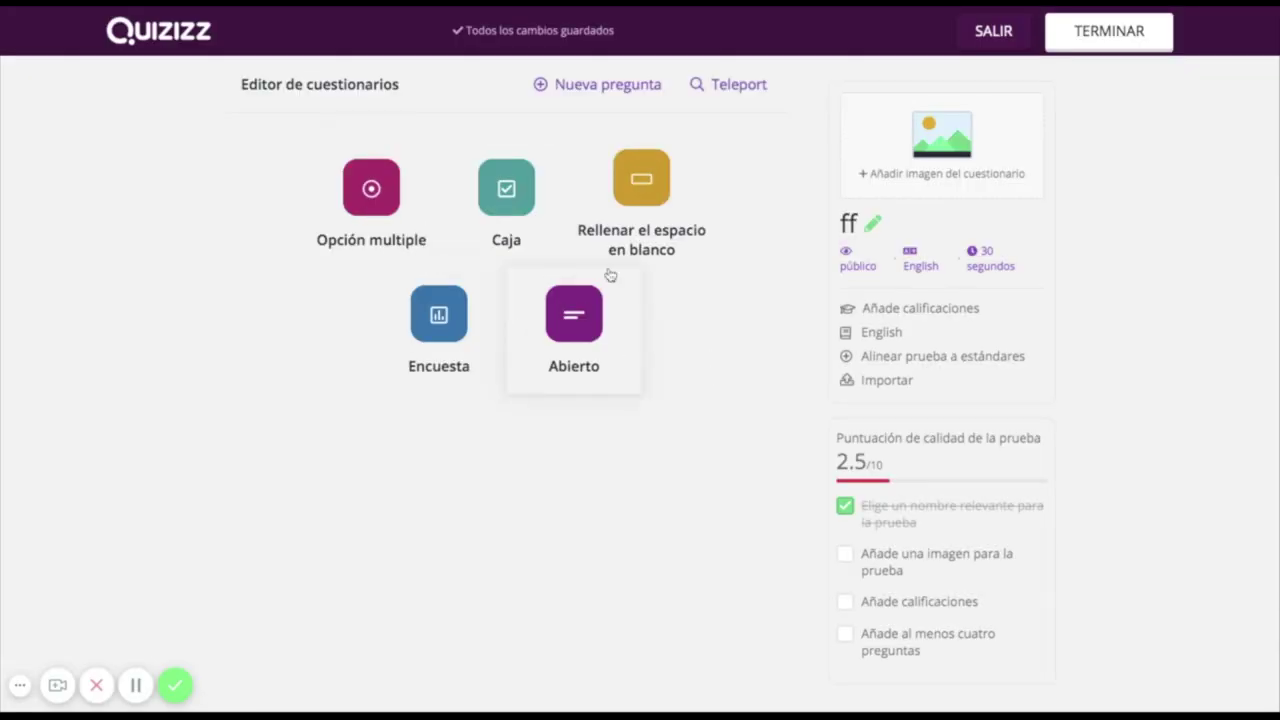
- Start a multiple-choice question in the quiz and open its time limit options
left_click(373, 193)
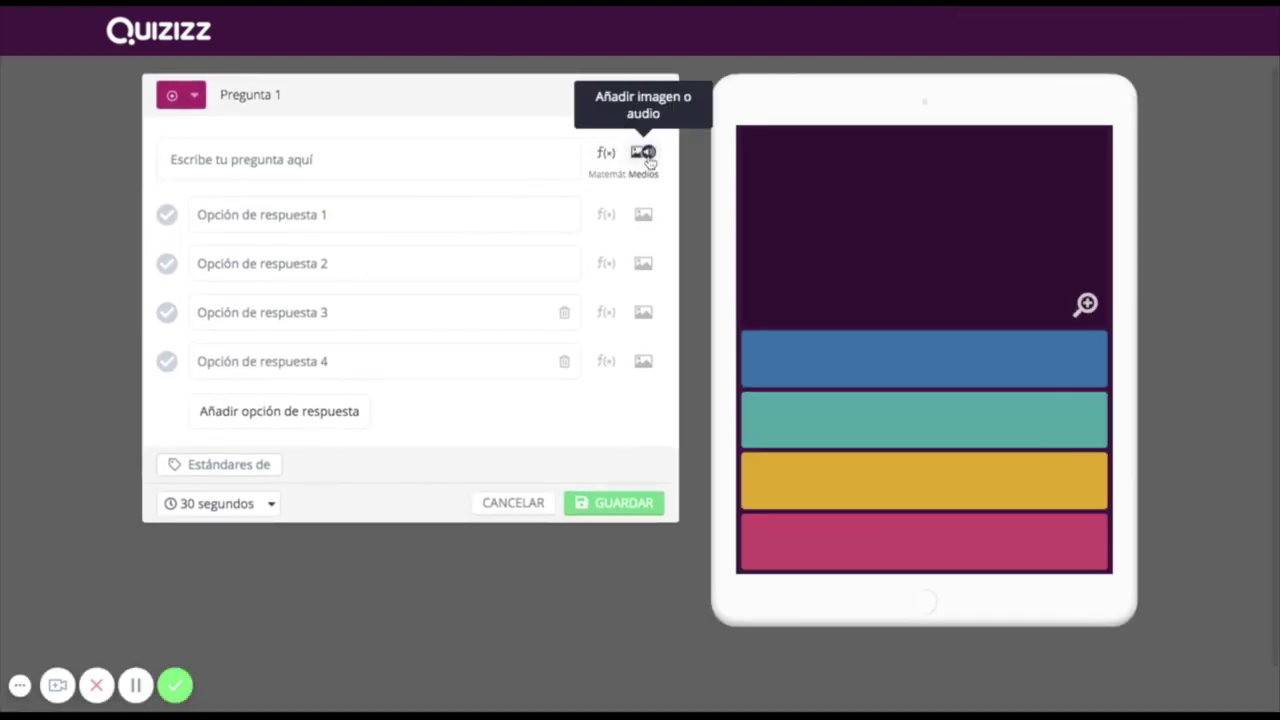
left_click(316, 157)
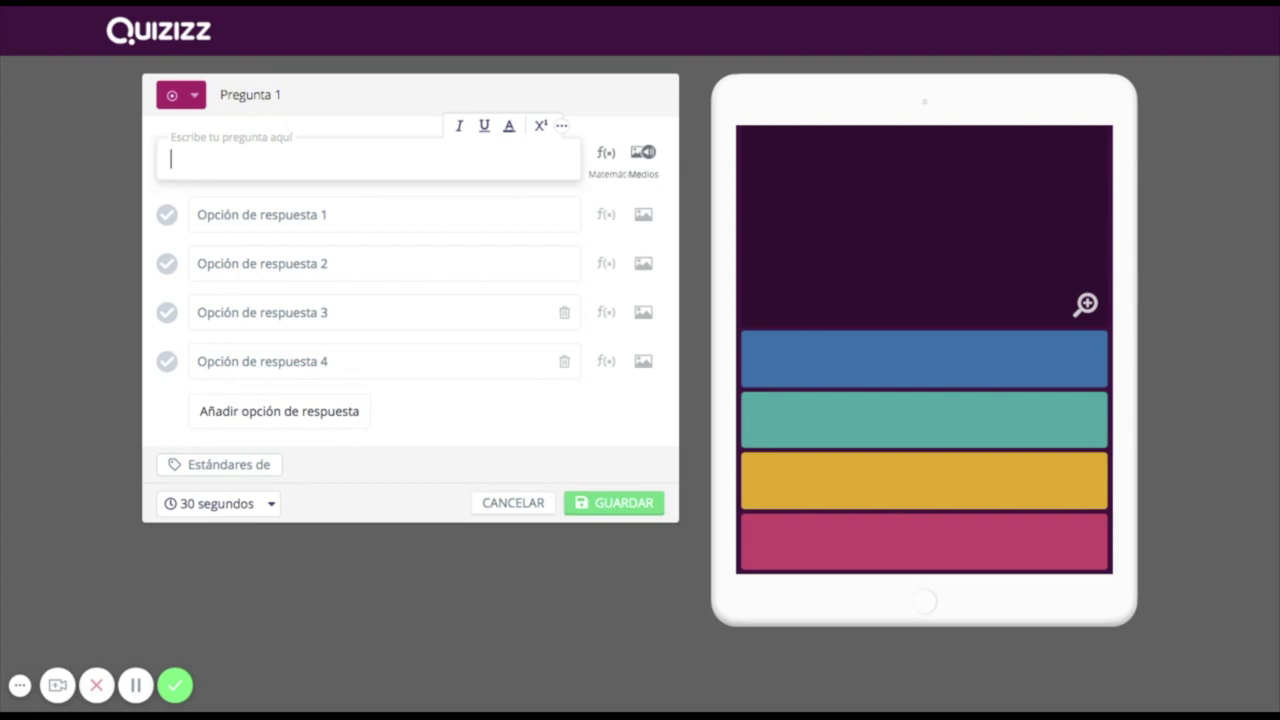
left_click(253, 503)
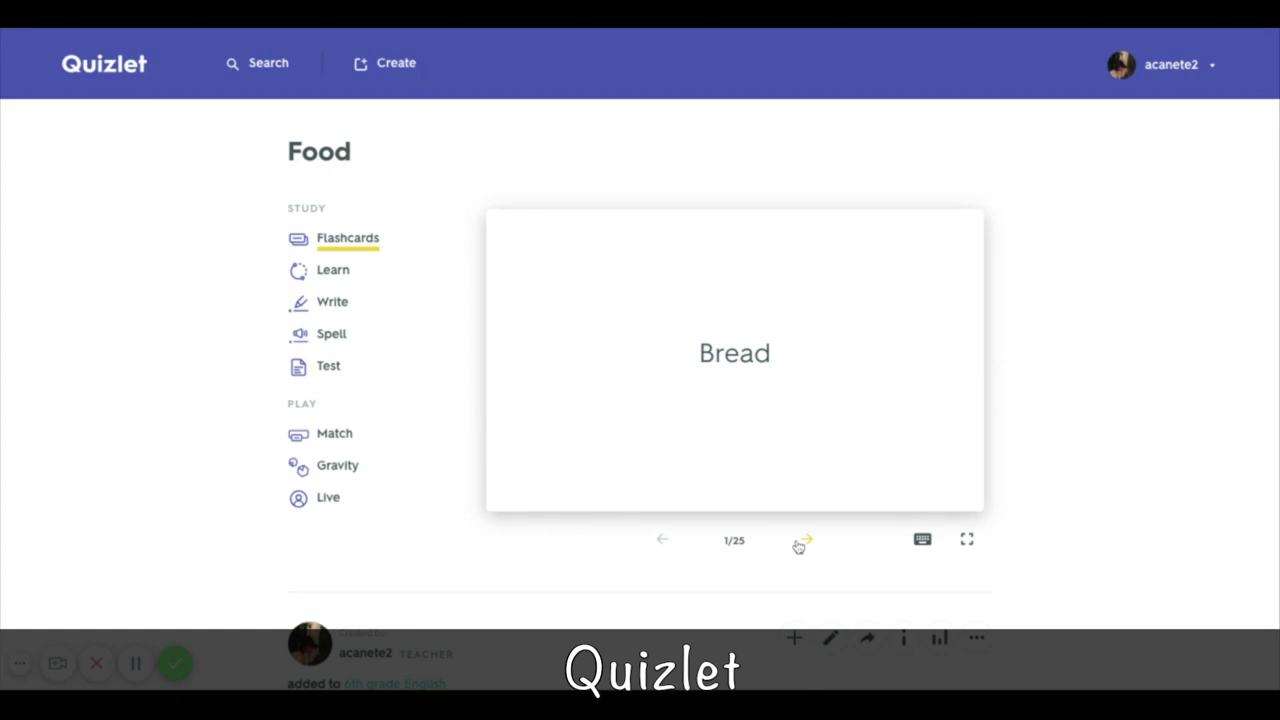
- Switch to Quizlet, flip through the first three cards of the Food set and look through its list of terms
left_click(794, 455)
left_click(806, 540)
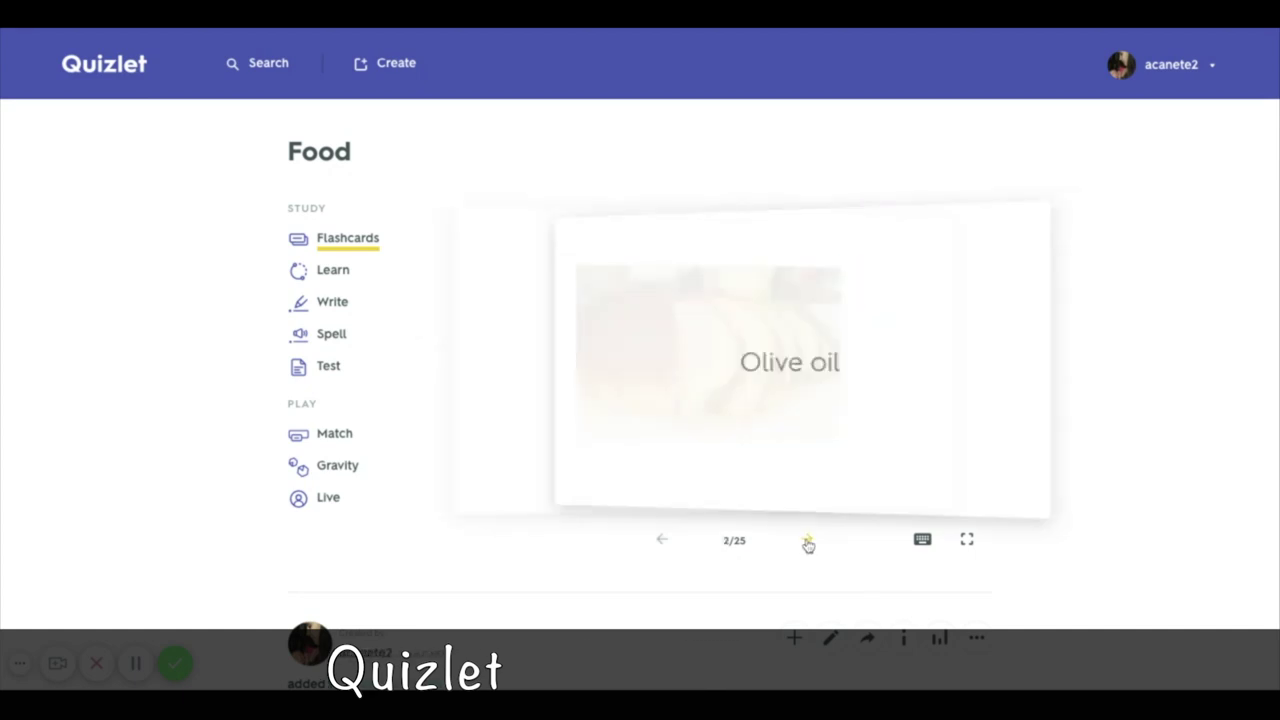
left_click(807, 492)
left_click(807, 540)
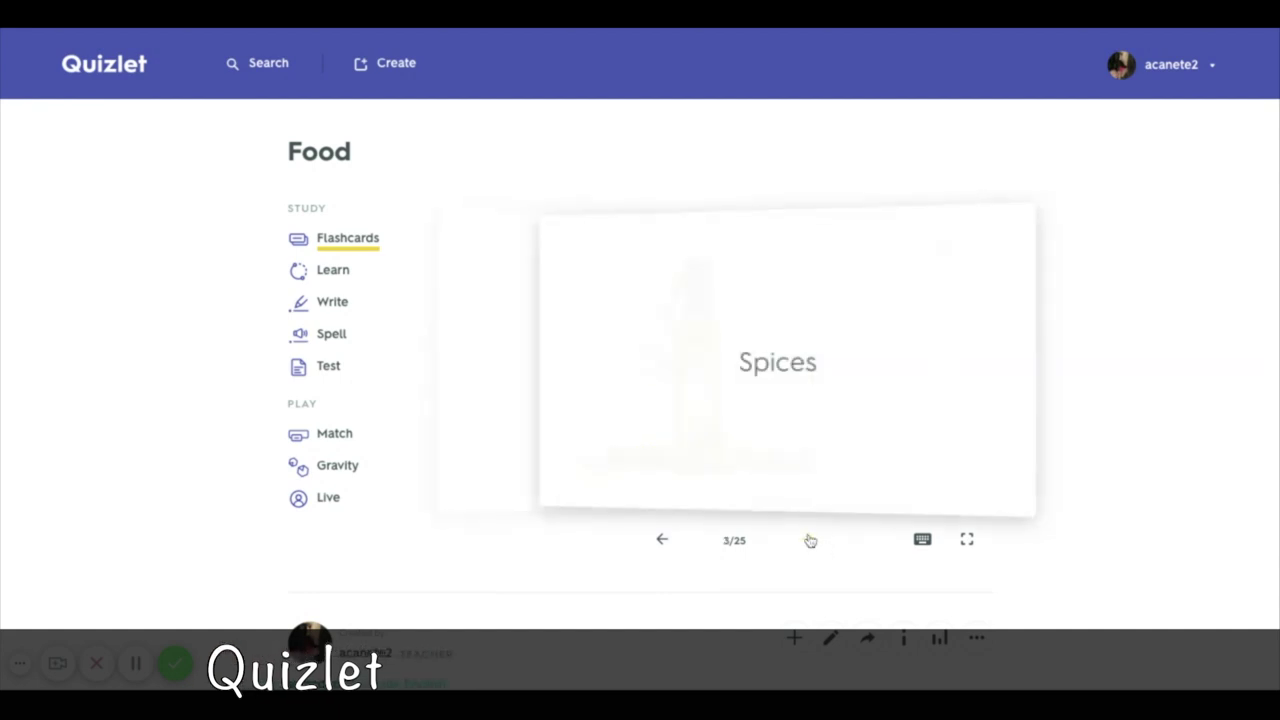
left_click(846, 471)
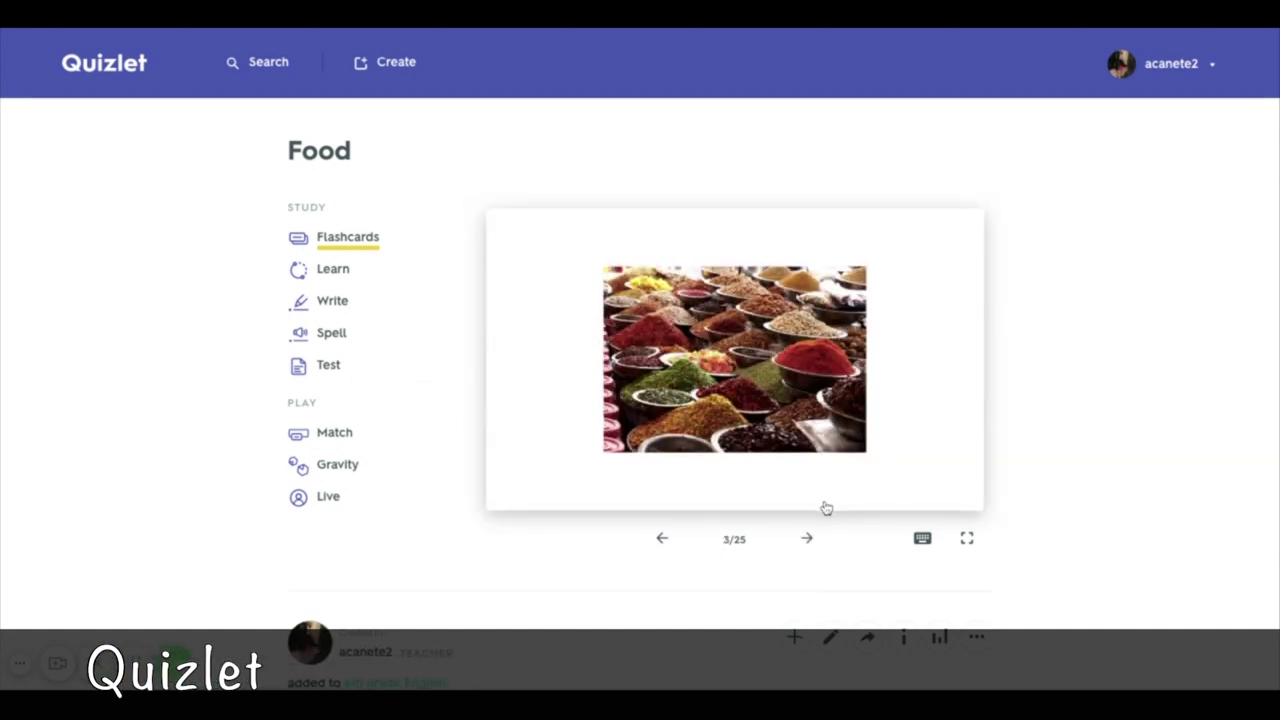
scroll(823, 509, "down", 5)
scroll(823, 509, "down", 15)
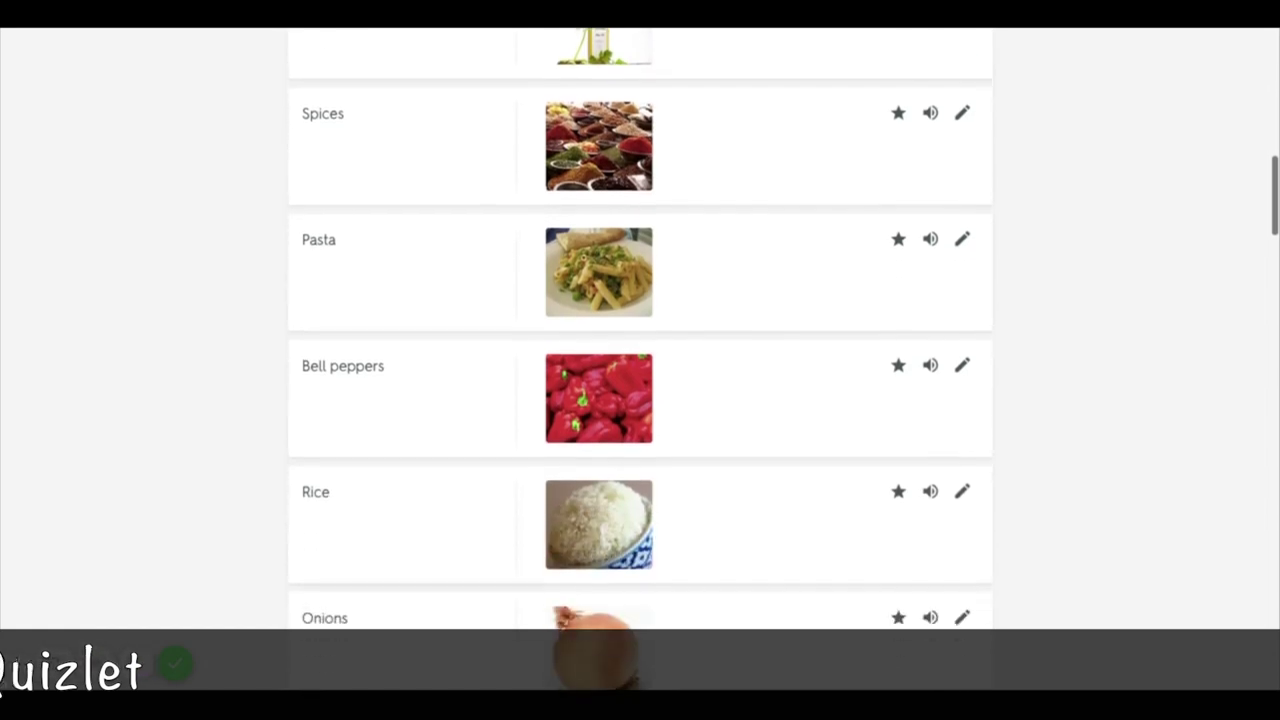
scroll(816, 528, "down", 15)
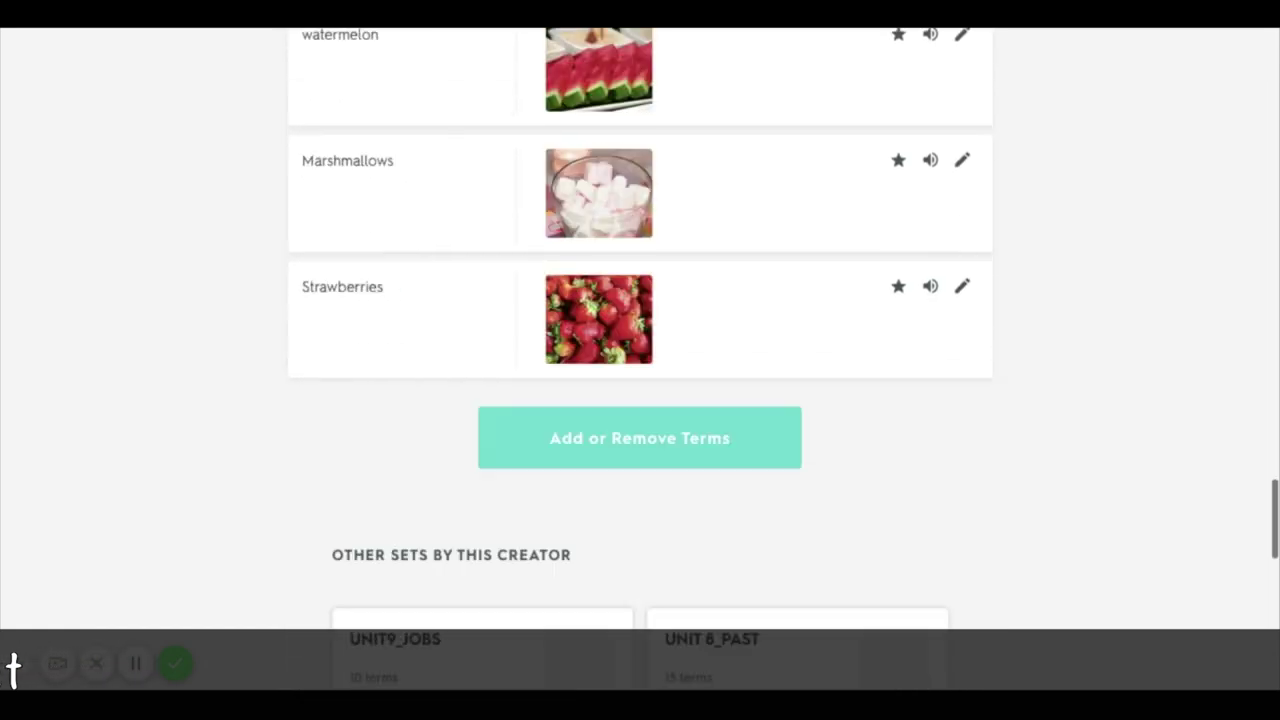
scroll(709, 301, "up", 20)
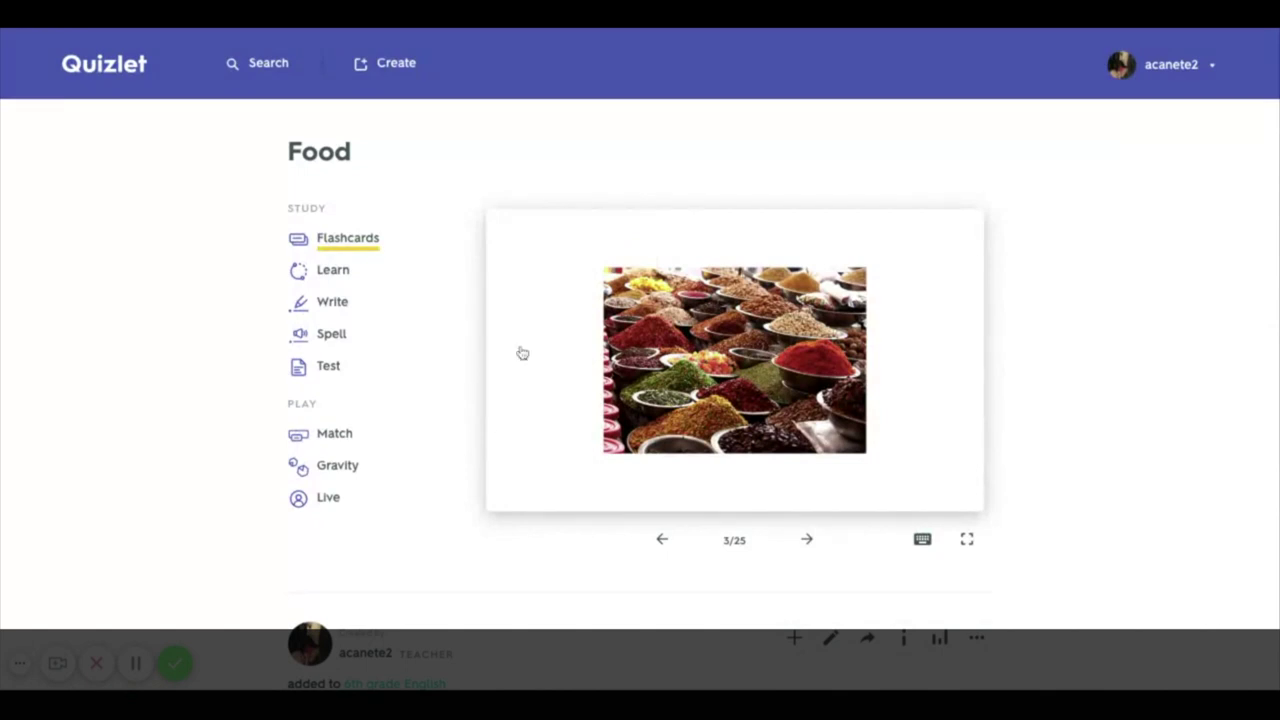
- View the sharing options of the Food flashcard set, including its link, and close them
left_click(869, 640)
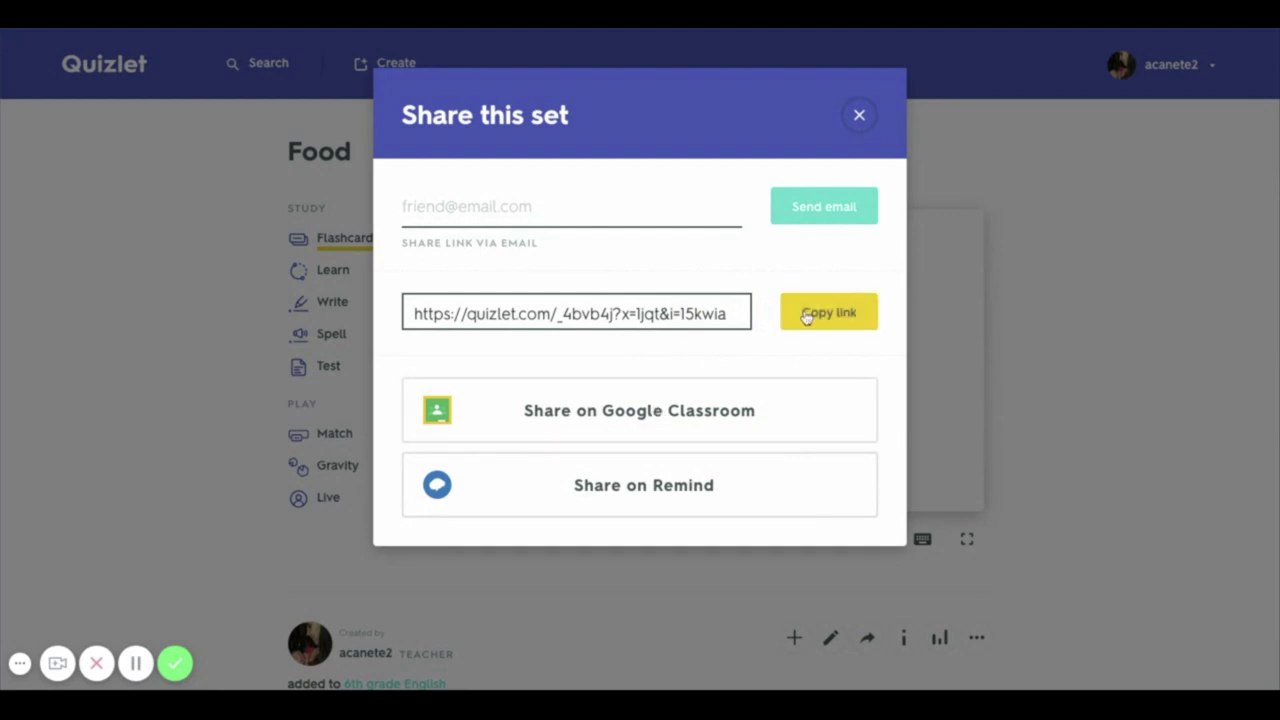
left_click(858, 117)
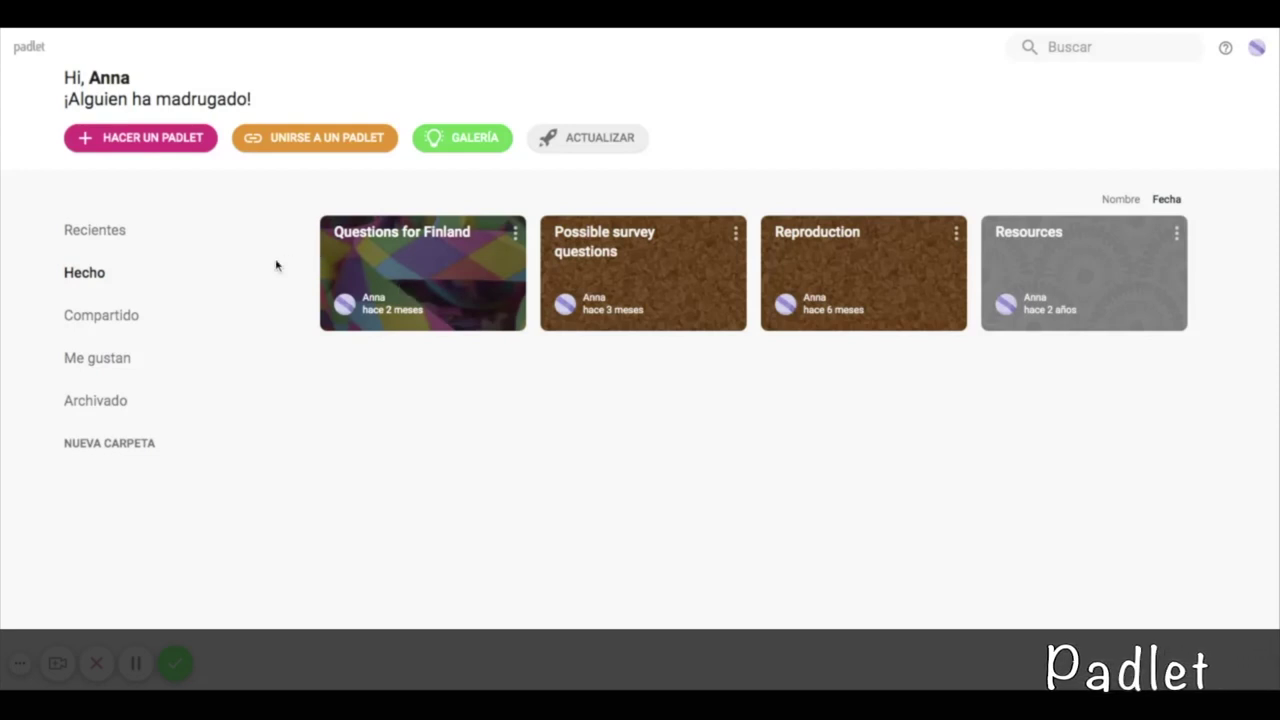
- Switch to Padlet and create a new padlet with the Estantería column layout
left_click(150, 138)
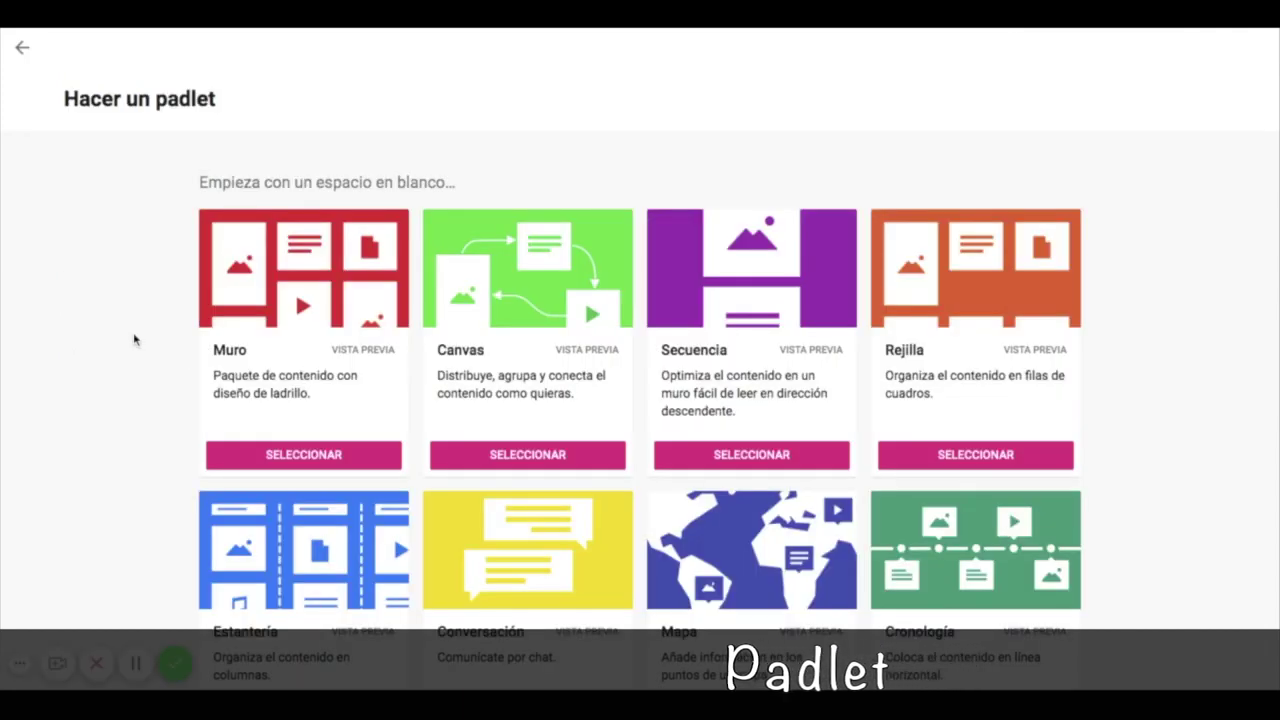
scroll(134, 340, "down", 2)
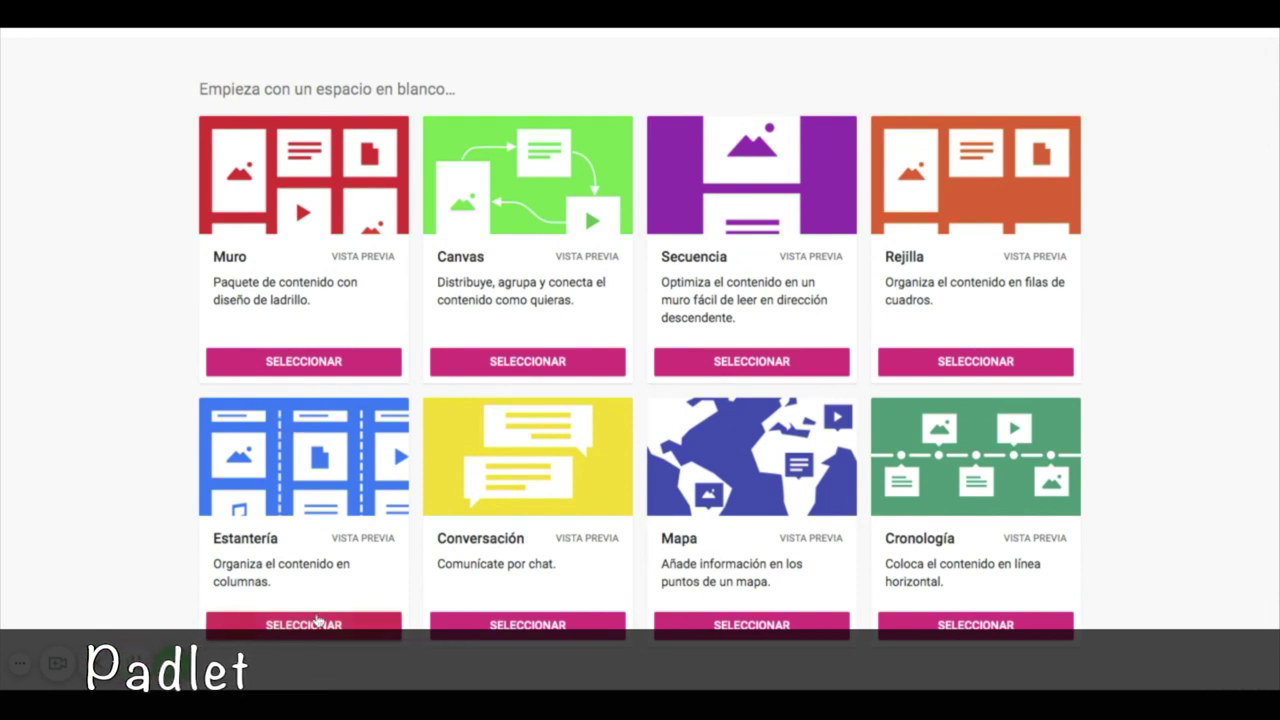
left_click(316, 622)
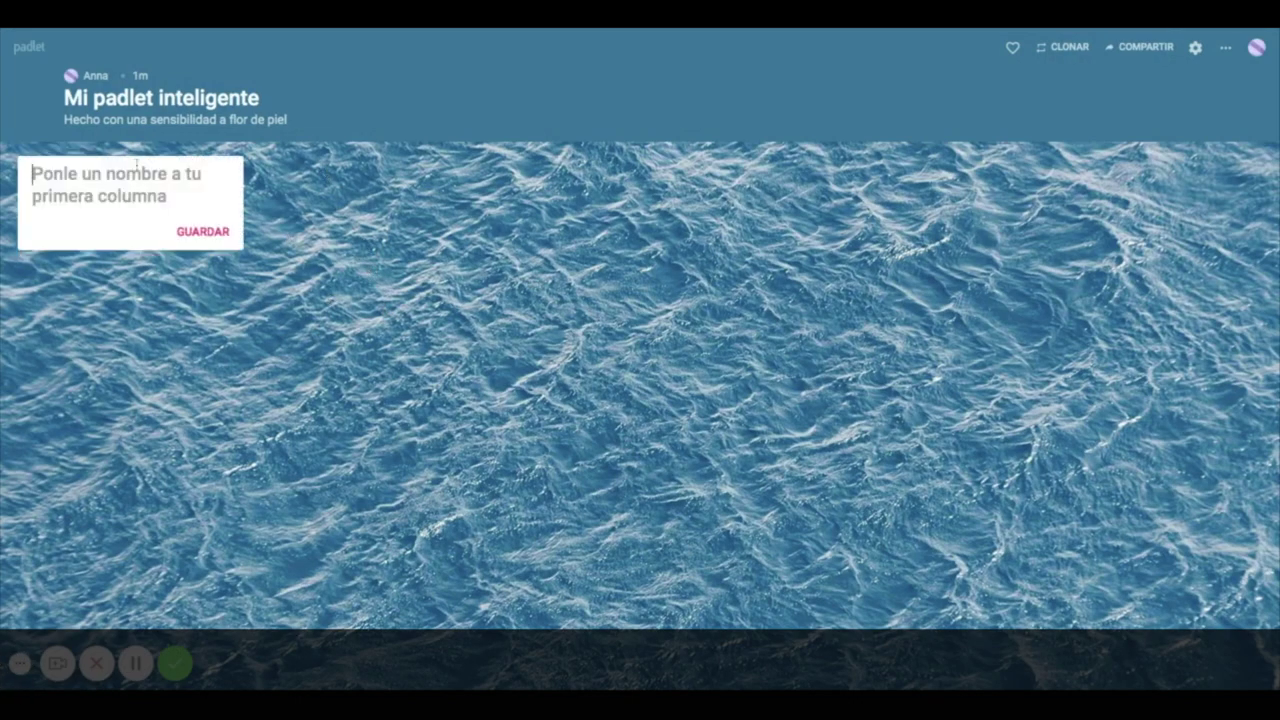
- Name the padlet's first column K and add two more columns named W and L
type("K")
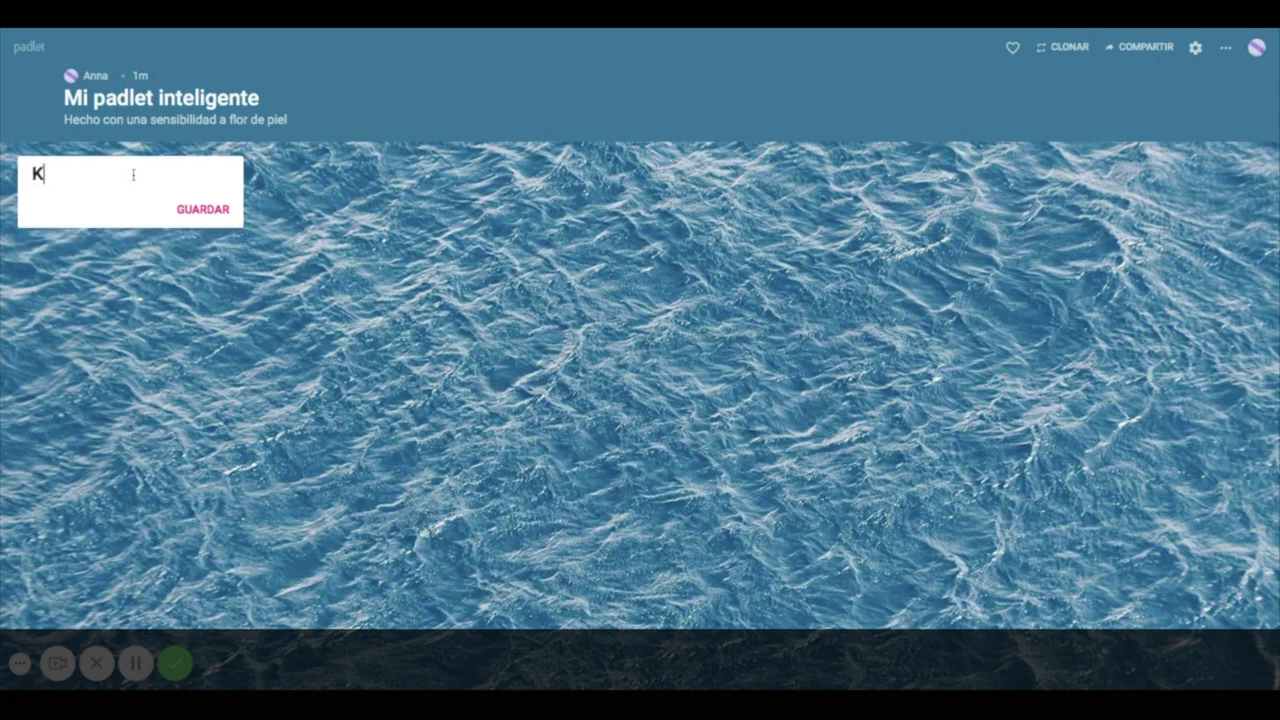
left_click(203, 209)
left_click(300, 178)
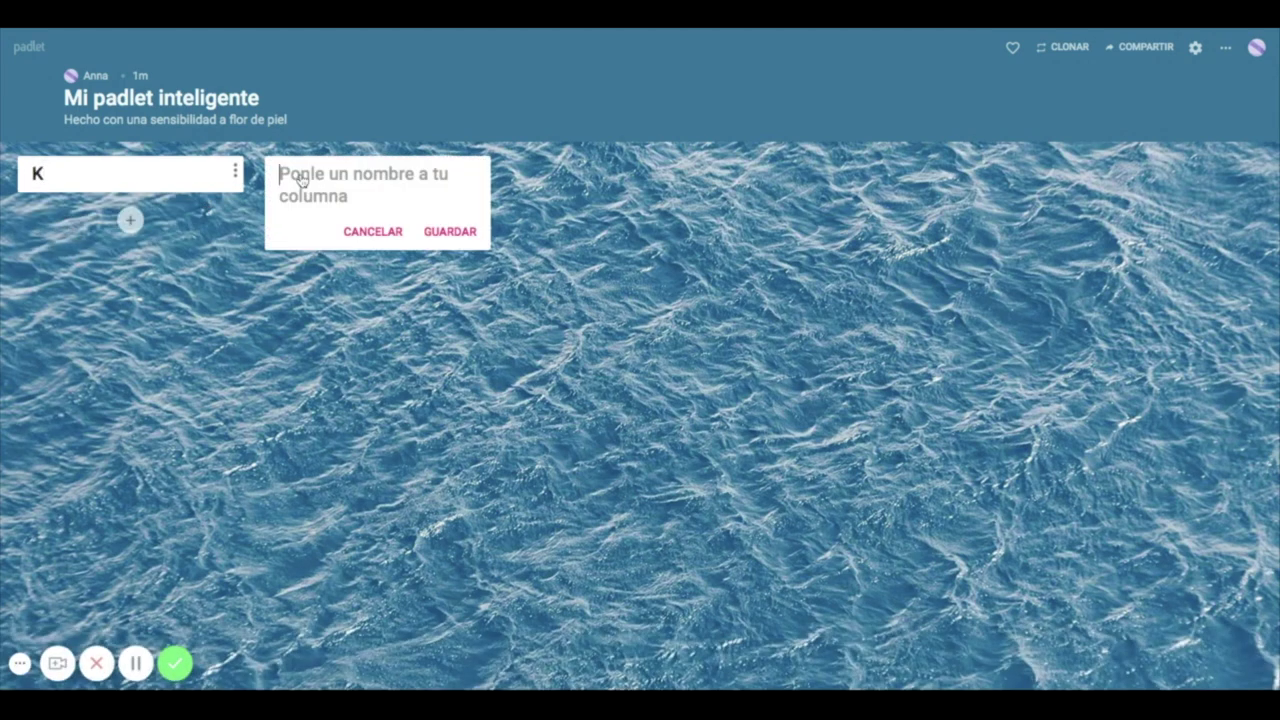
type("W")
left_click(445, 231)
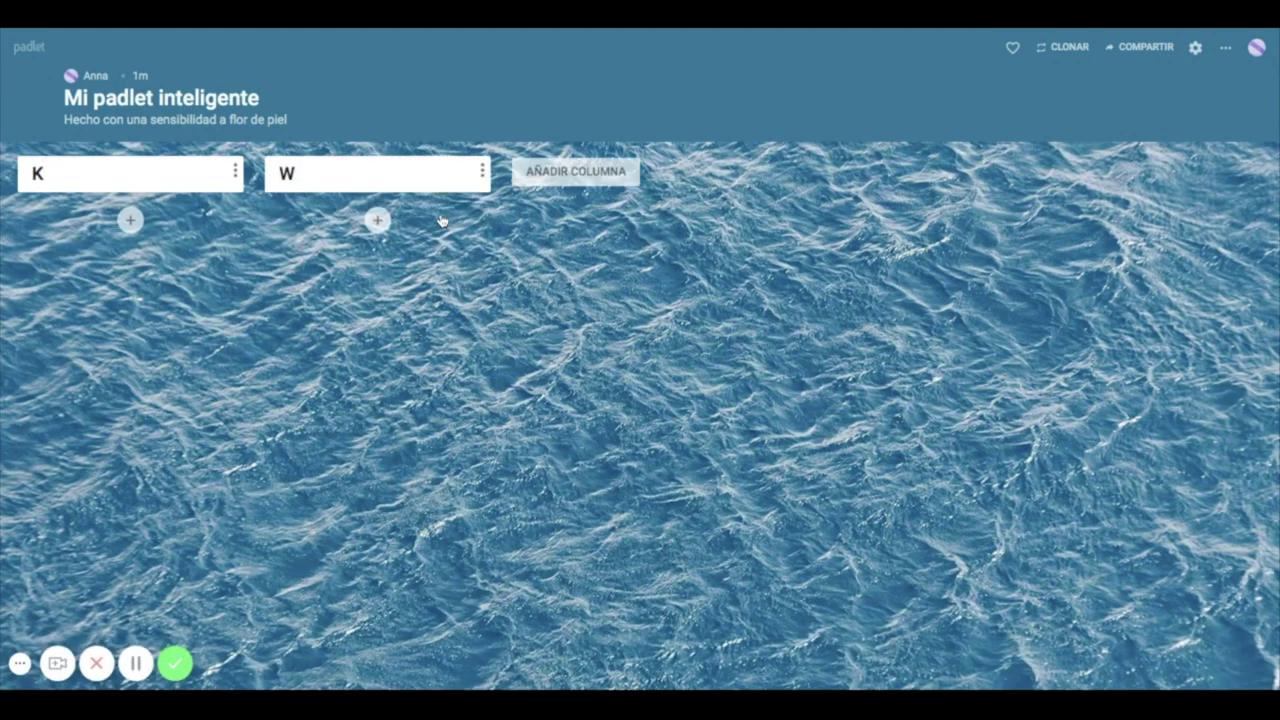
left_click(565, 180)
type("L")
left_click(698, 209)
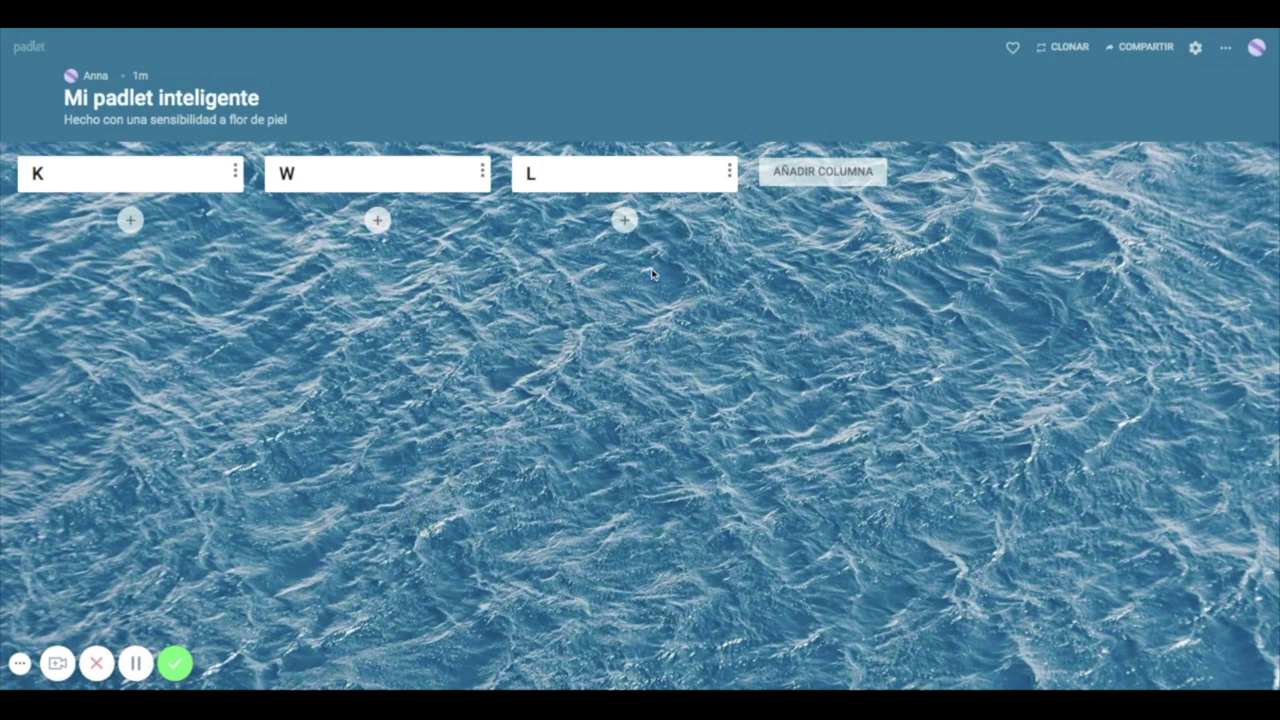
- Look through the padlet's sharing and export options, close them, and start a new post in the K column
left_click(1138, 52)
scroll(1095, 362, "down", 5)
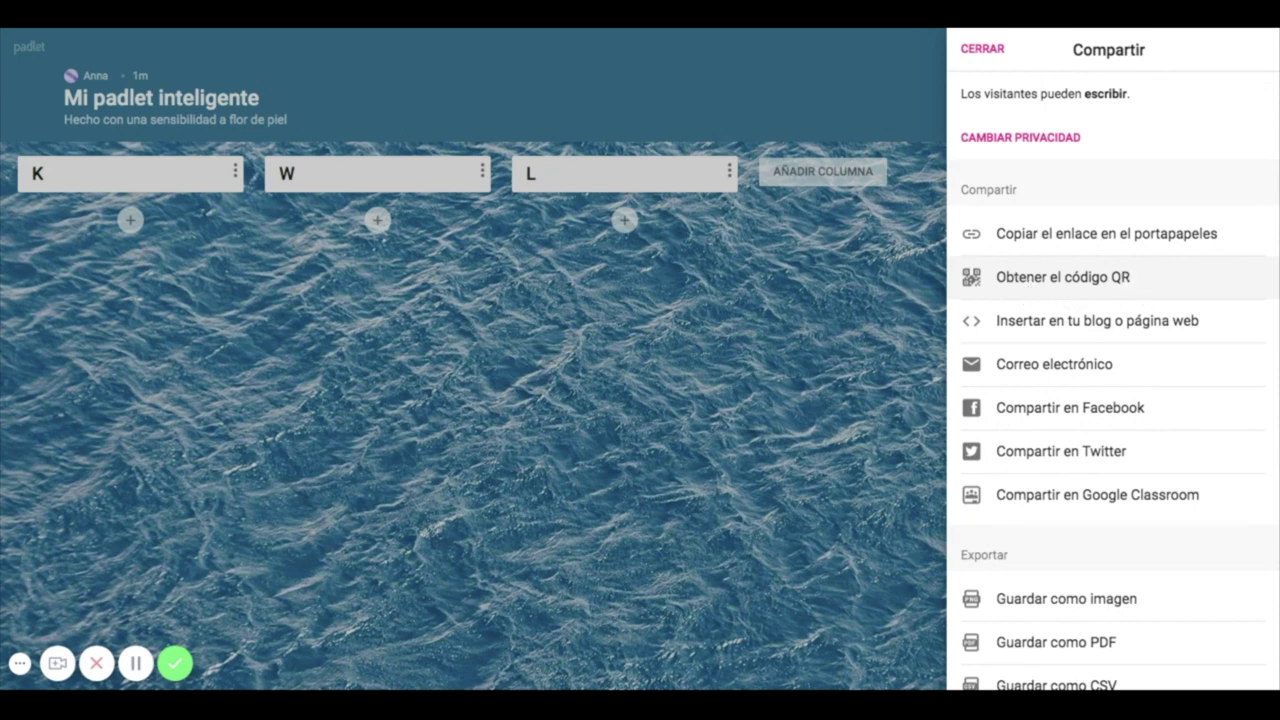
scroll(1100, 491, "down", 3)
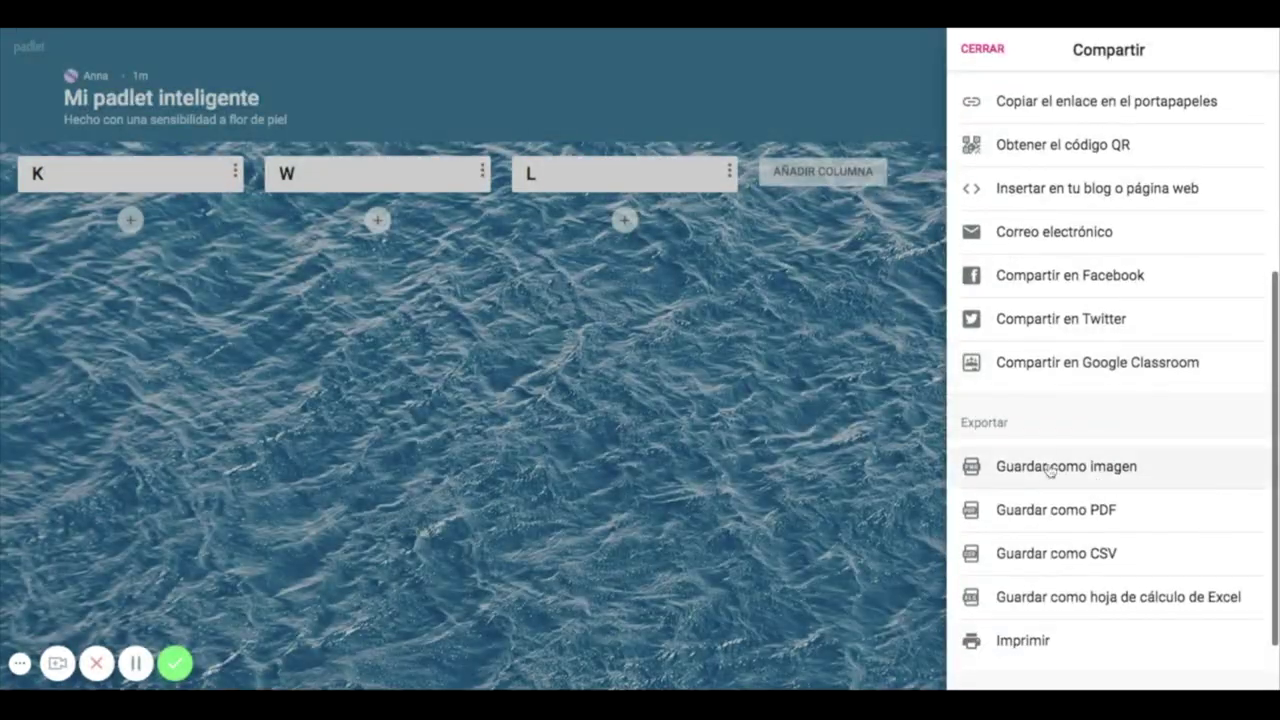
left_click(826, 442)
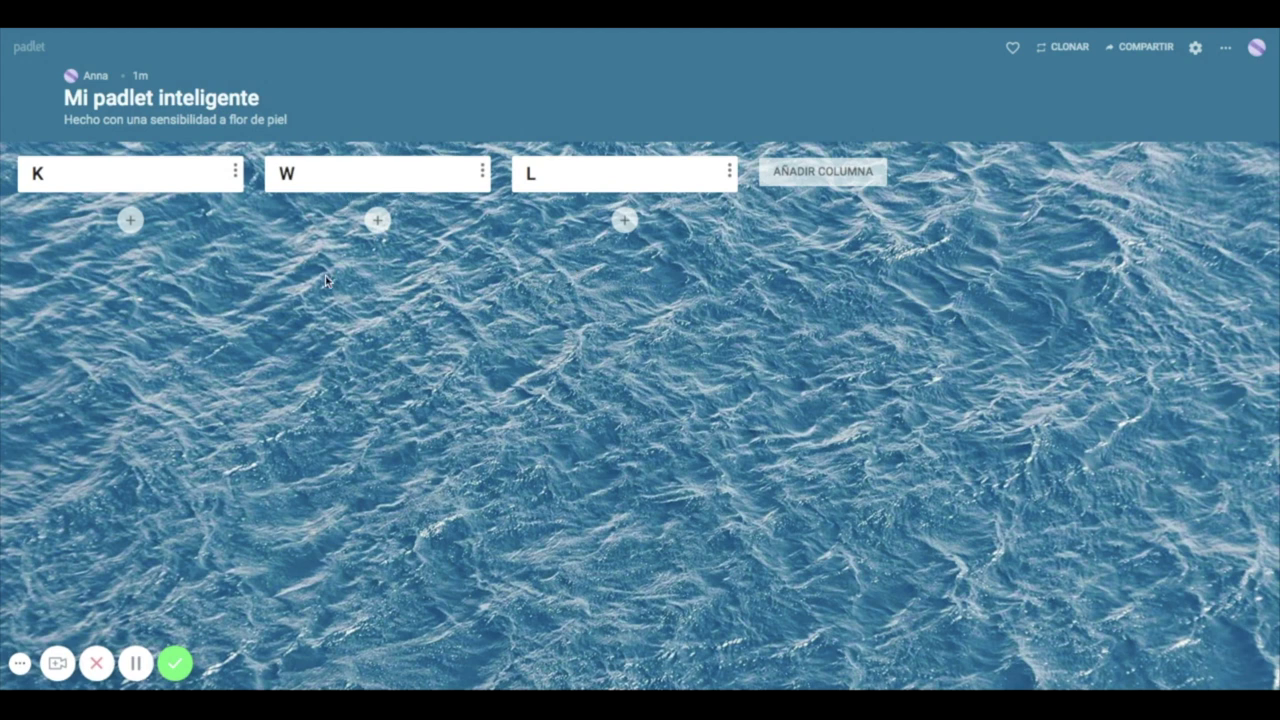
left_click(130, 220)
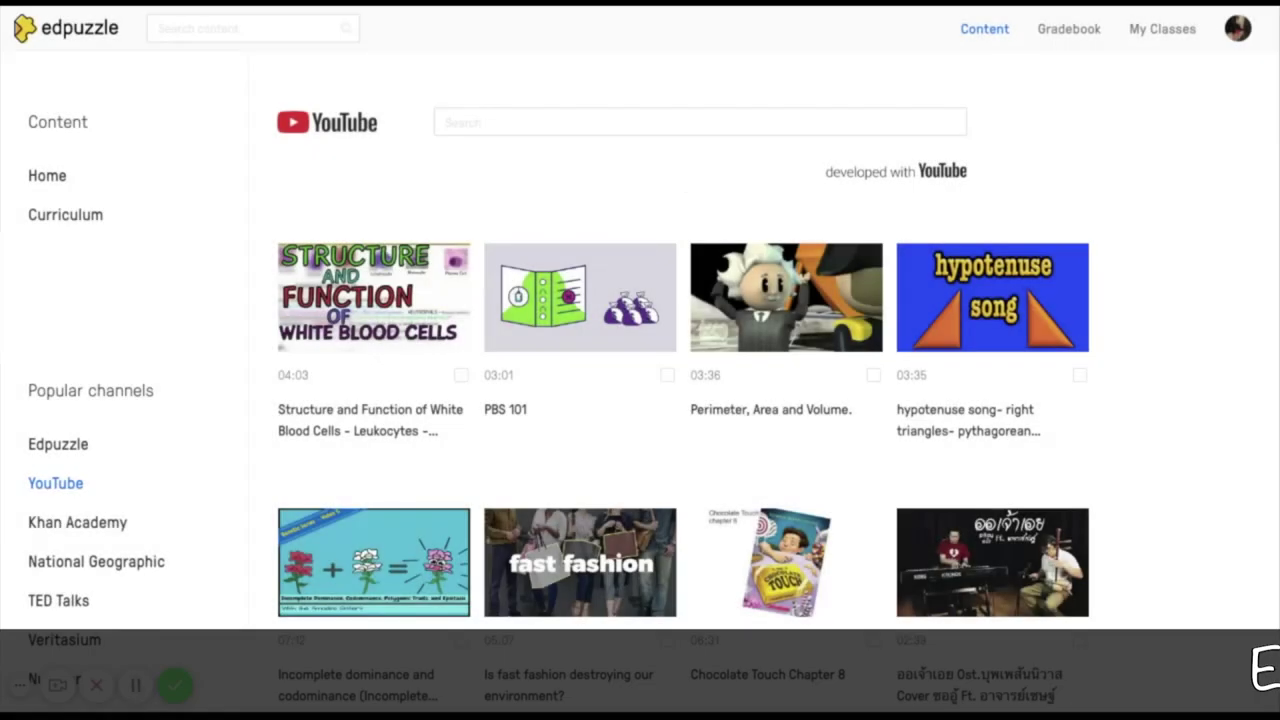
- Switch to Edpuzzle, search its YouTube content with the copied text, and open the WAS & WERE mini grammar video for editing
left_click(606, 122)
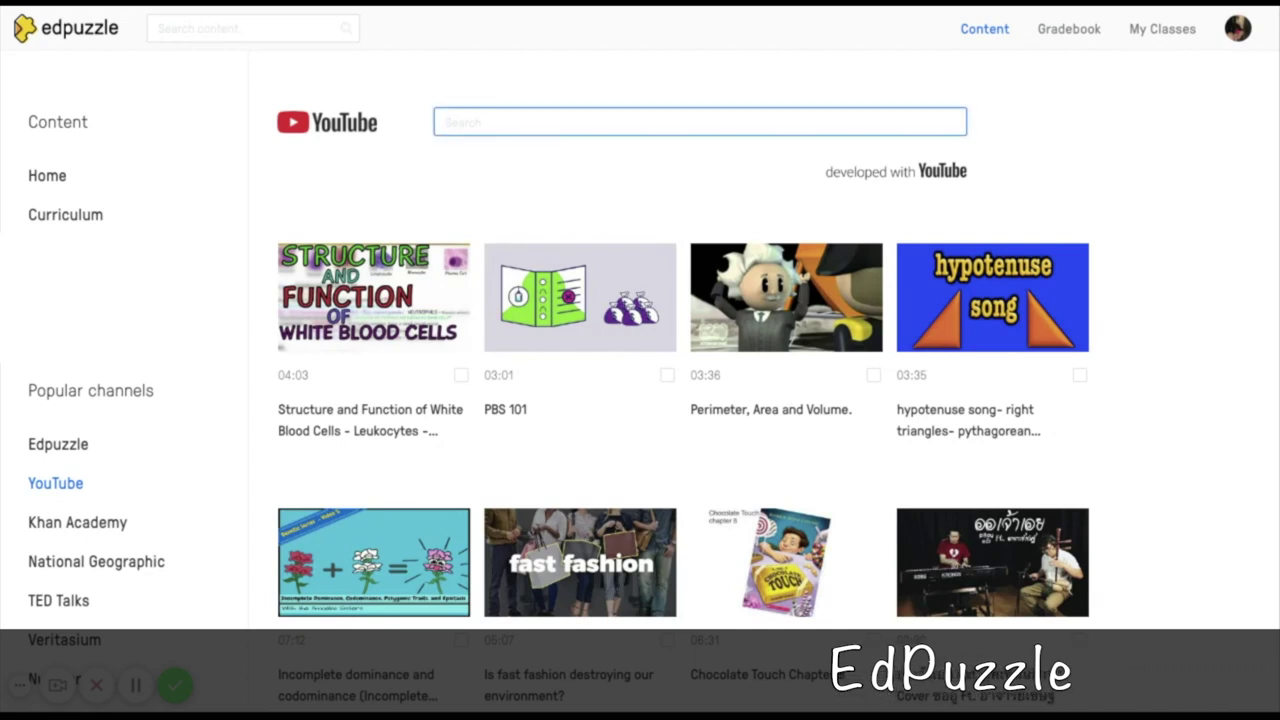
key("ctrl+v")
key("Return")
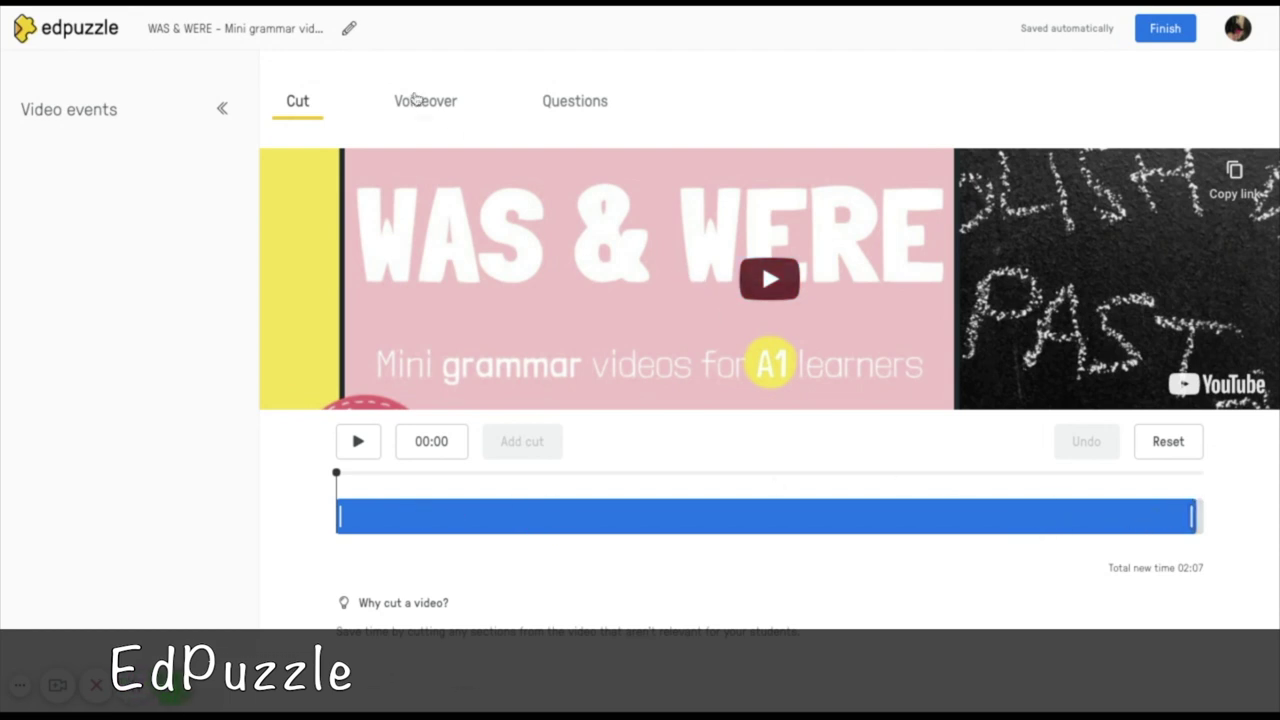
- Open the question editor for the WAS & WERE video and play and skip forward through it, pausing at 00:47
left_click(585, 106)
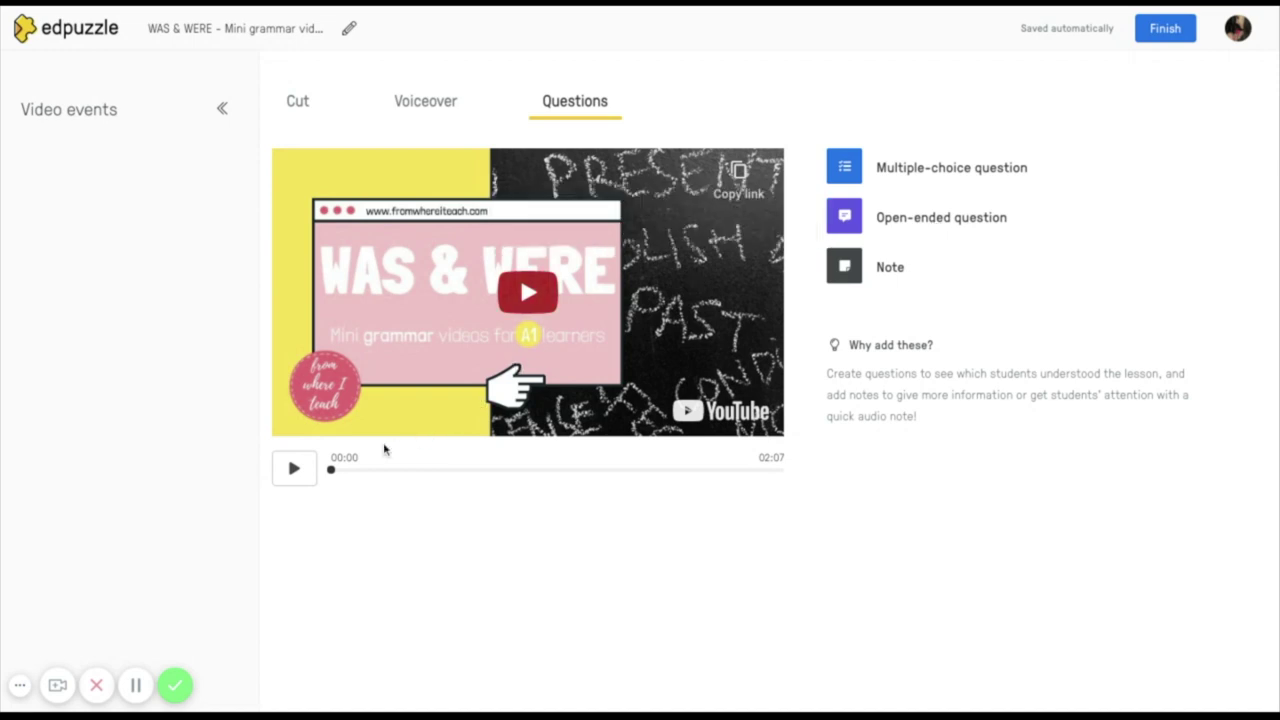
left_click(331, 472)
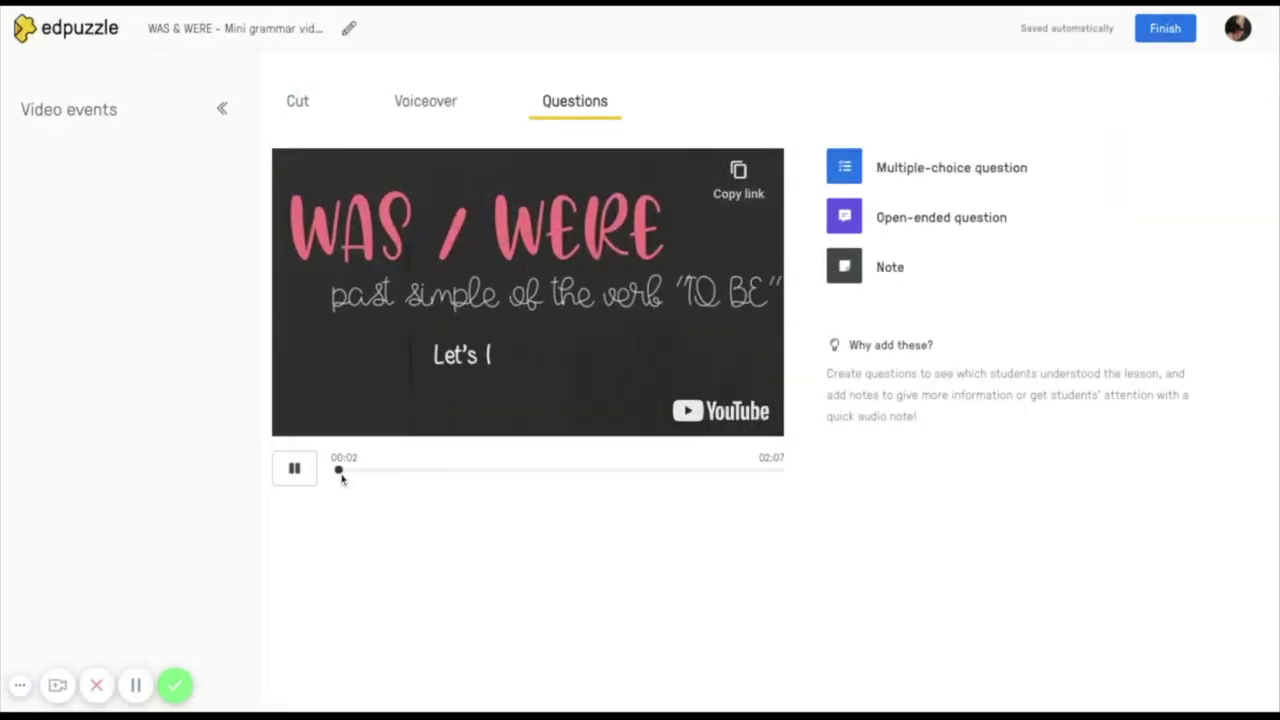
left_click(315, 479)
key("Right")
key("Right")
key("Right")
key("Right")
key("Right")
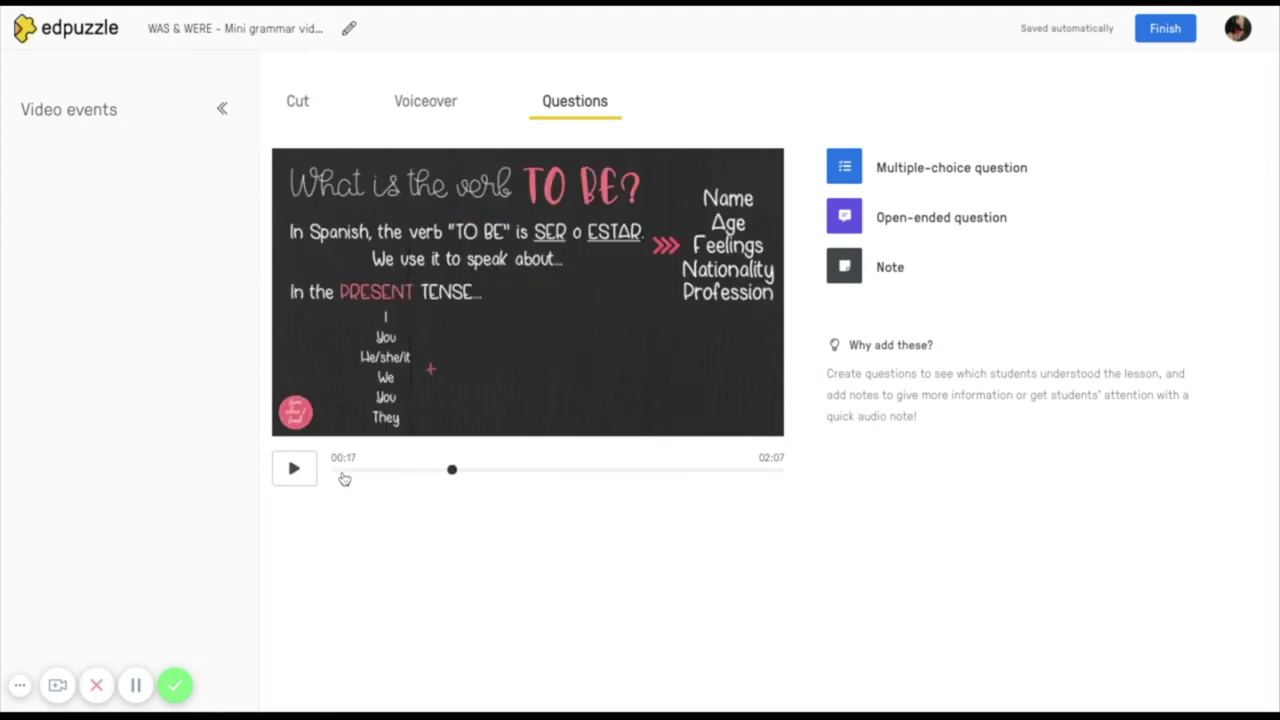
left_click(311, 474)
left_click(306, 477)
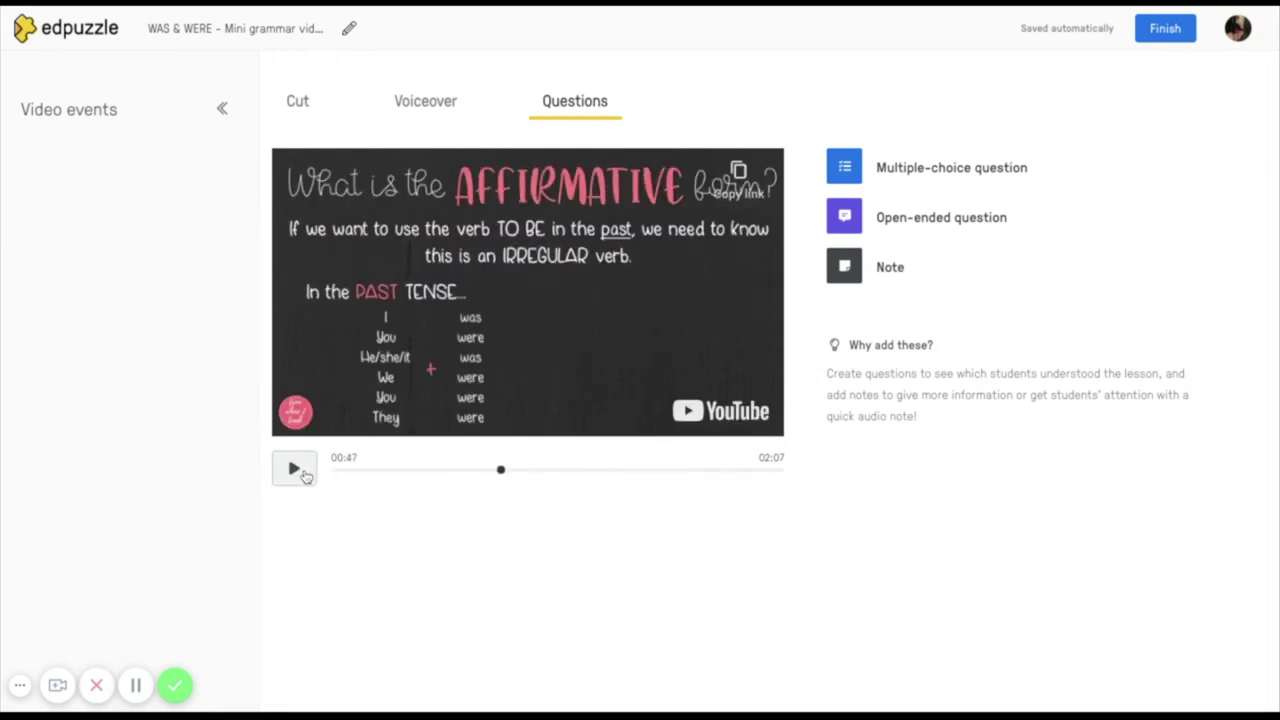